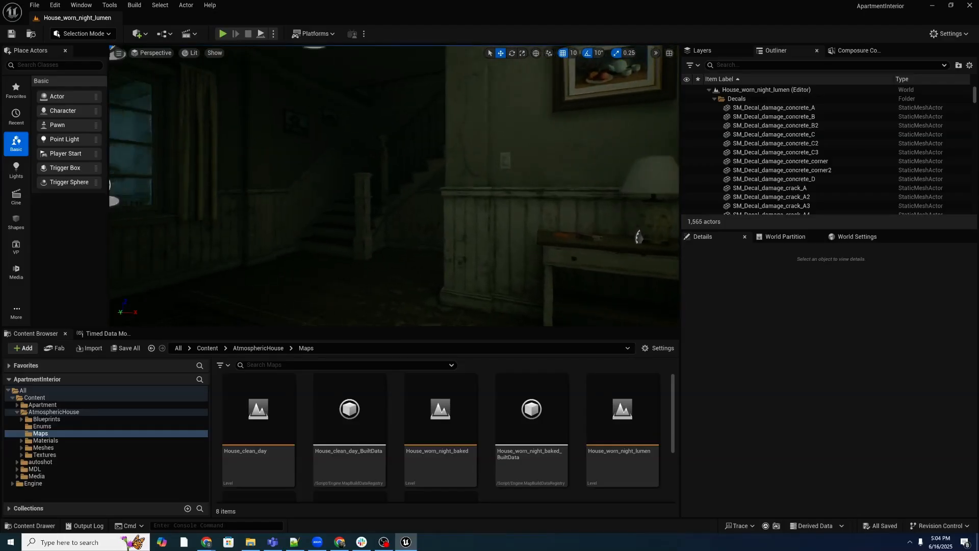
right_click_drag(306, 50, 169, 59)
right_click_drag(473, 212, 296, 216)
key("w")
right_click_drag(505, 182, 428, 134)
mouse_move(463, 197)
right_mouse_down()
mouse_move(245, 197)
mouse_move(449, 197)
right_mouse_up()
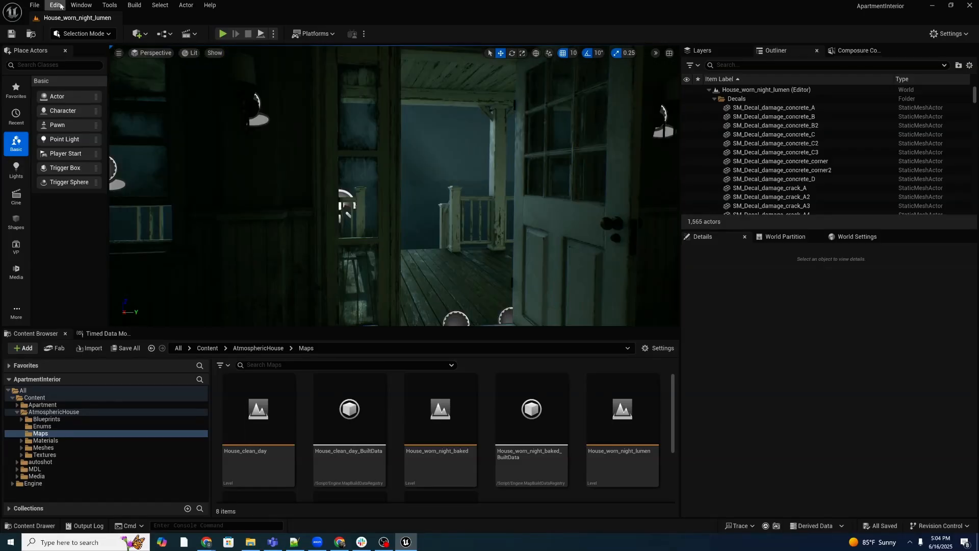
Search the project's plugins for "usd" to check which USD plugins are enabled, and close the plugin list
left_click(56, 6)
left_click(82, 156)
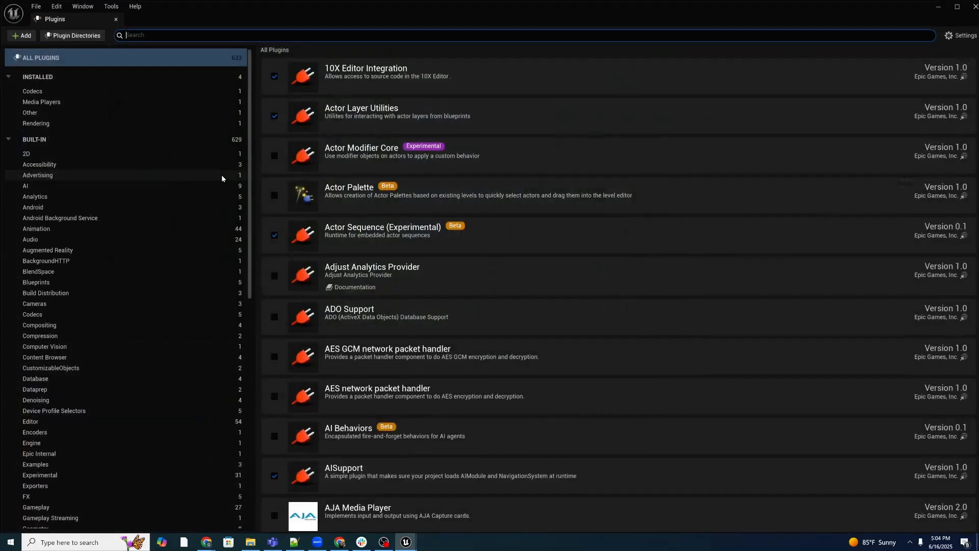
type("usd")
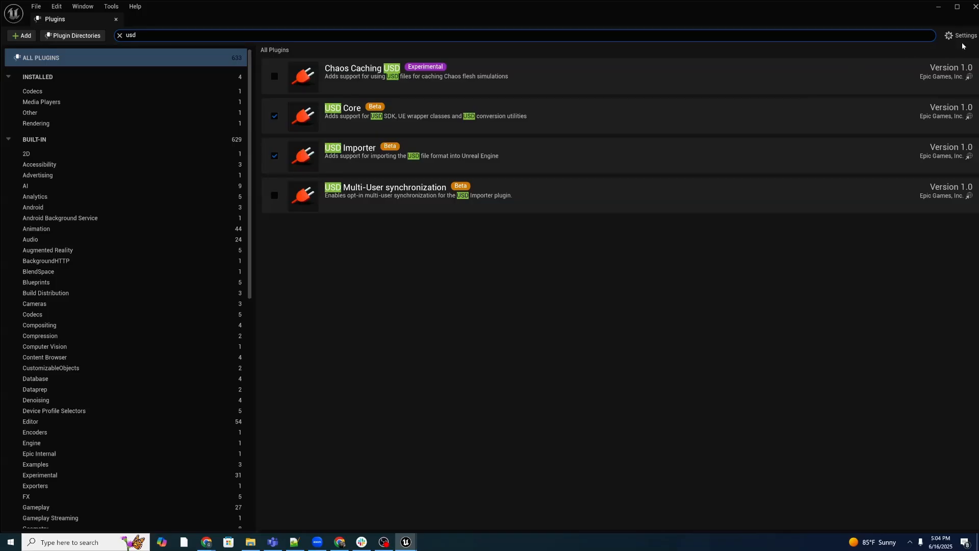
left_click(974, 6)
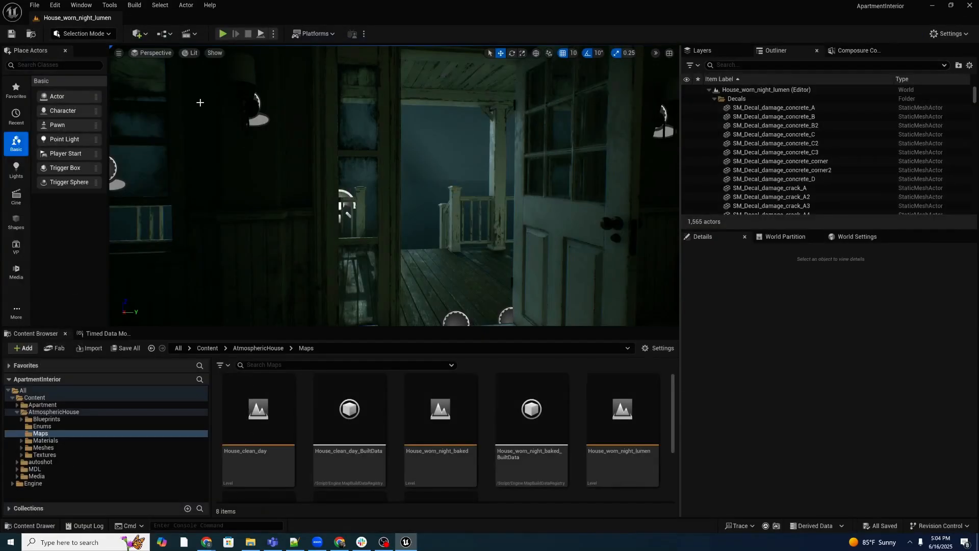
Start exporting the whole level to USD_Exports\AtmosphericHouseNight as a Universal Scene Description binary file (*.usd)
left_click(34, 5)
left_click(72, 171)
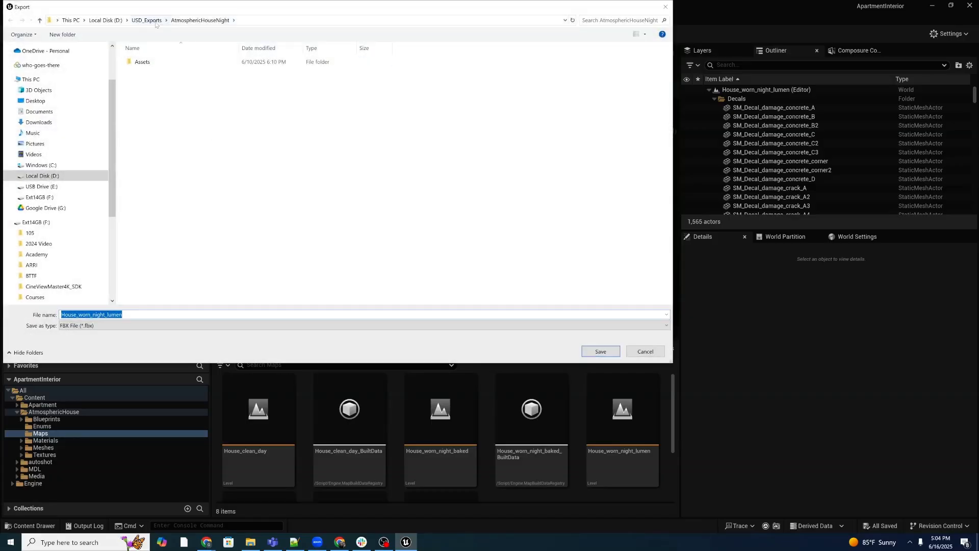
left_click(146, 21)
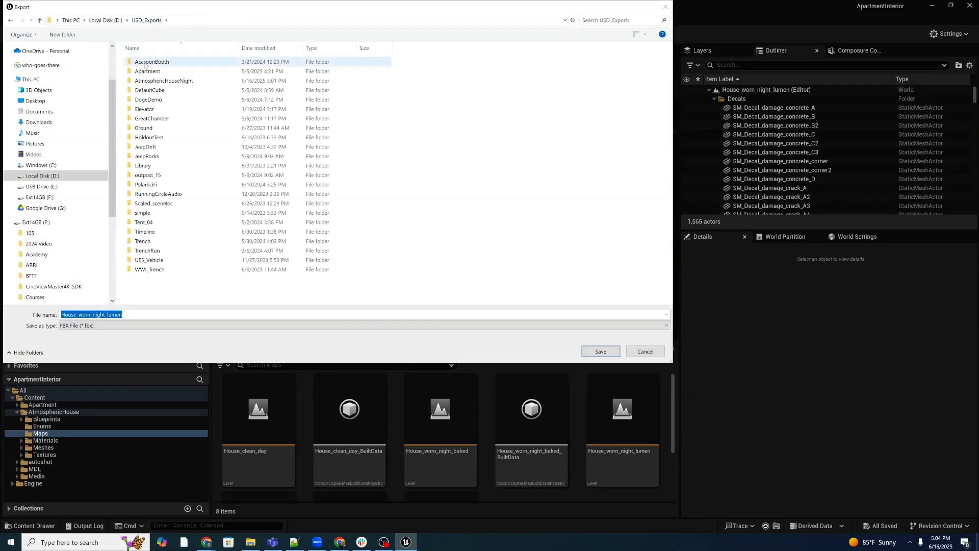
double_click(157, 81)
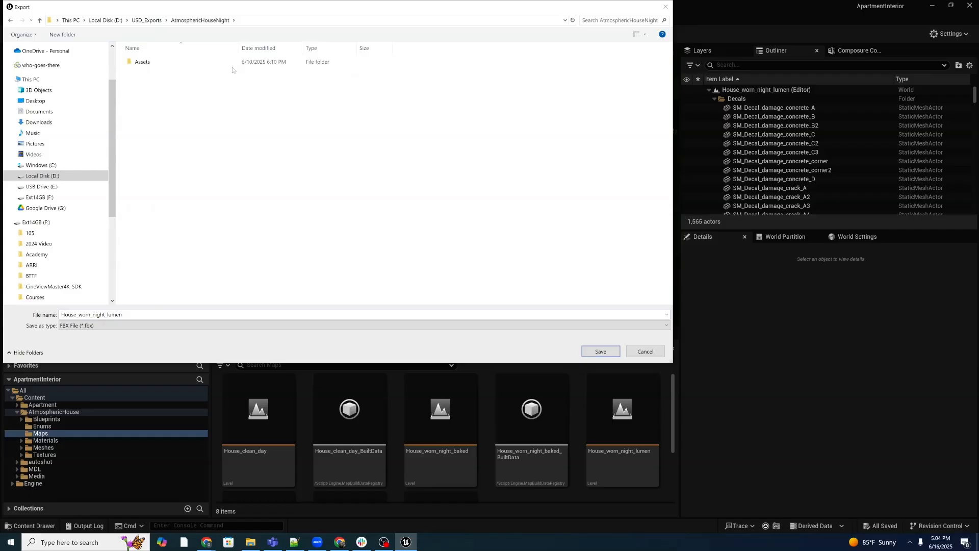
left_click(137, 326)
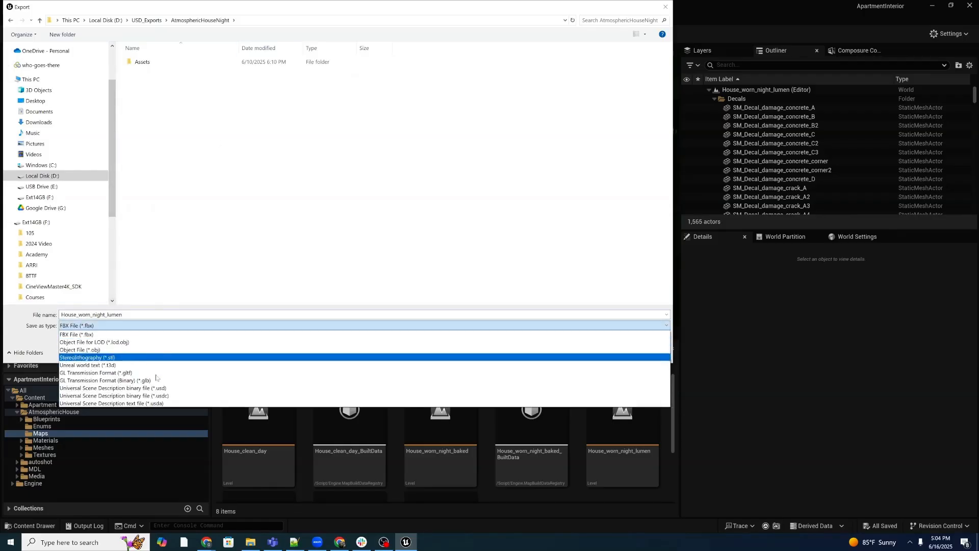
left_click(162, 387)
Name the export file House_worn_night_lumen_01.usd, based on the existing USD file's name, and save it
left_click(181, 72)
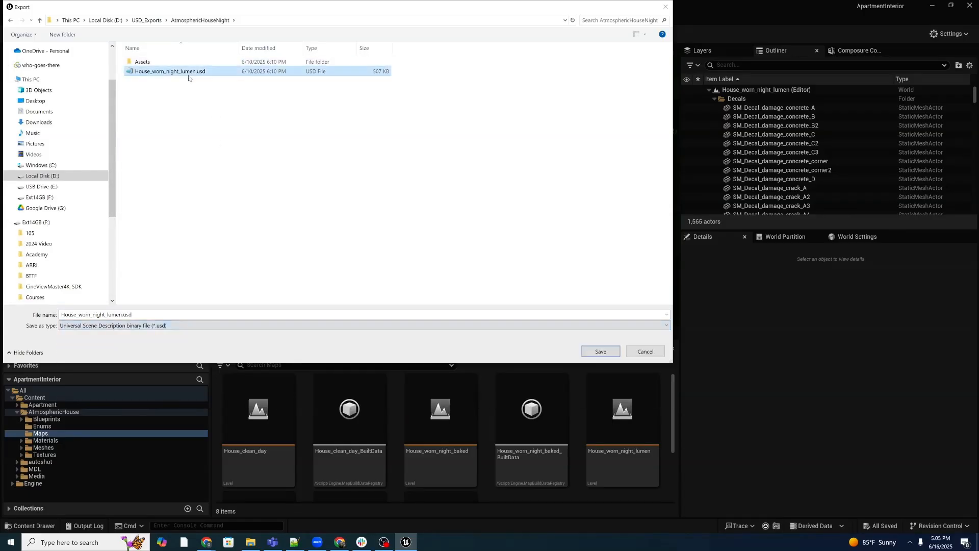
left_click(134, 314)
left_click(122, 314)
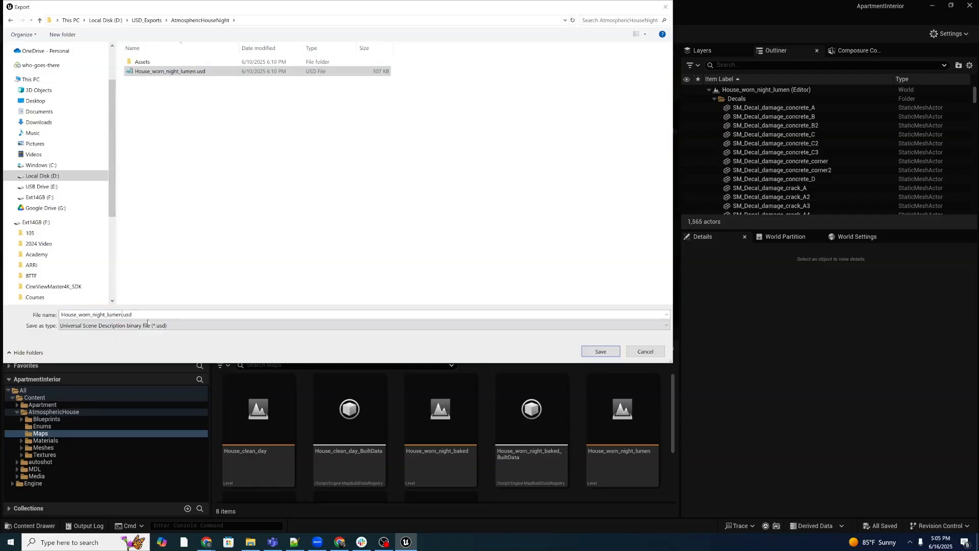
type("_01")
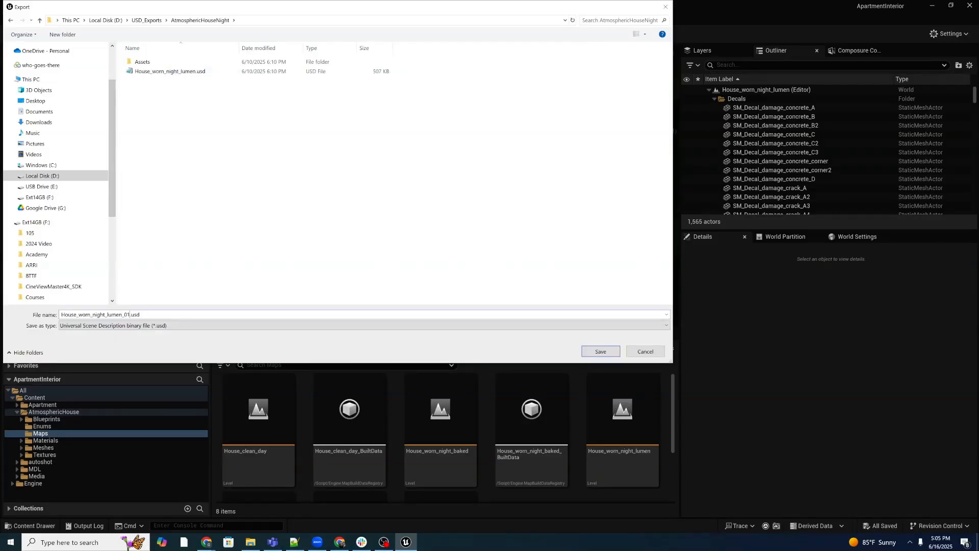
left_click(601, 351)
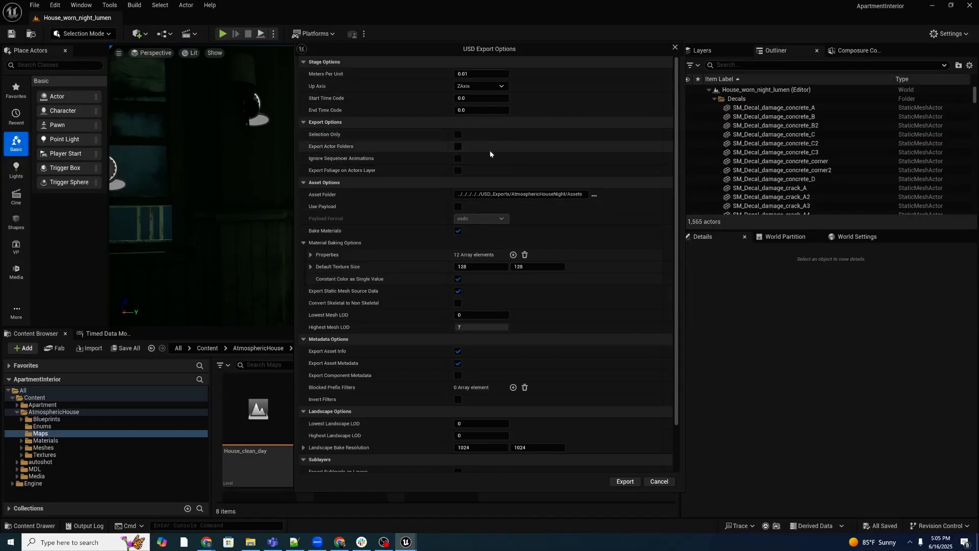
Enable Export Actor Folders, set the default baked texture size to 2048 by 2048, and run the USD export
left_click(458, 146)
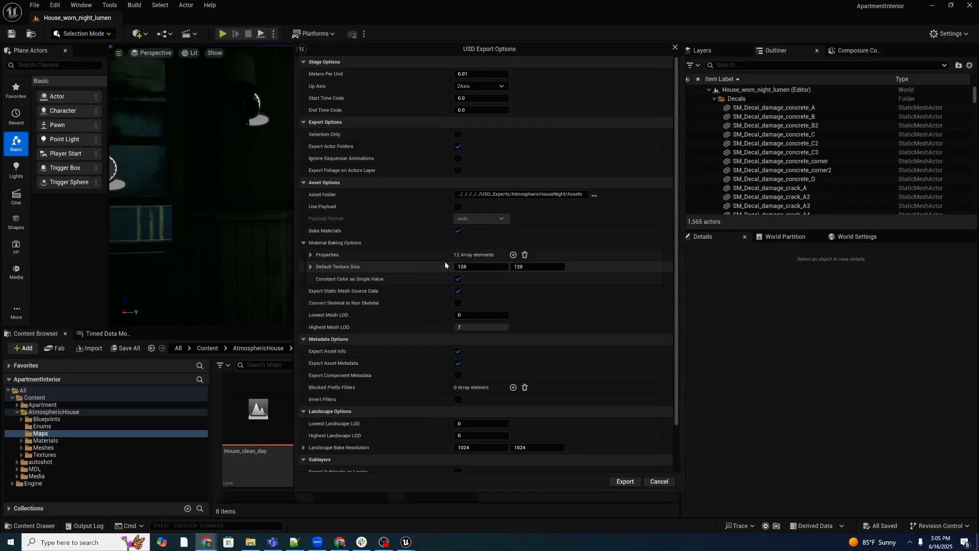
left_click(479, 267)
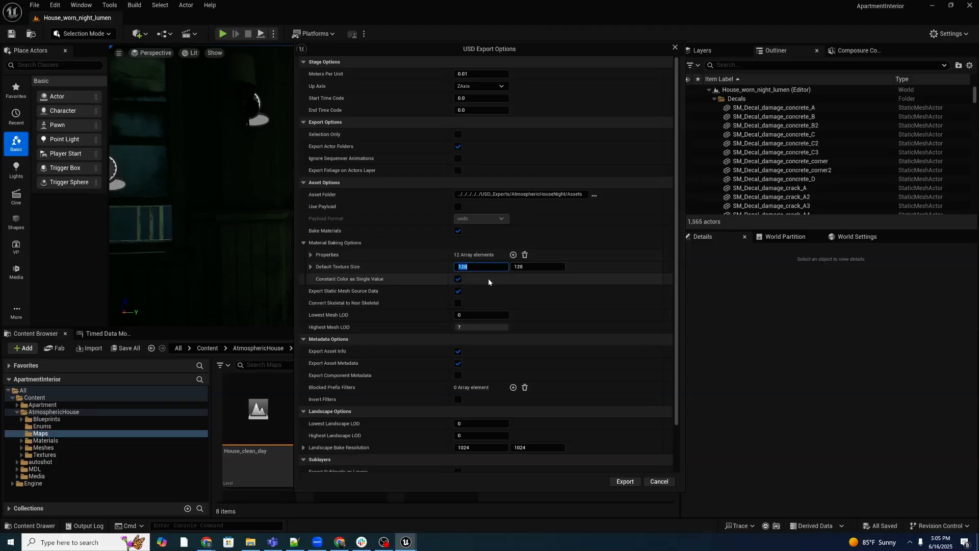
key("Tab")
type("2048")
key("Return")
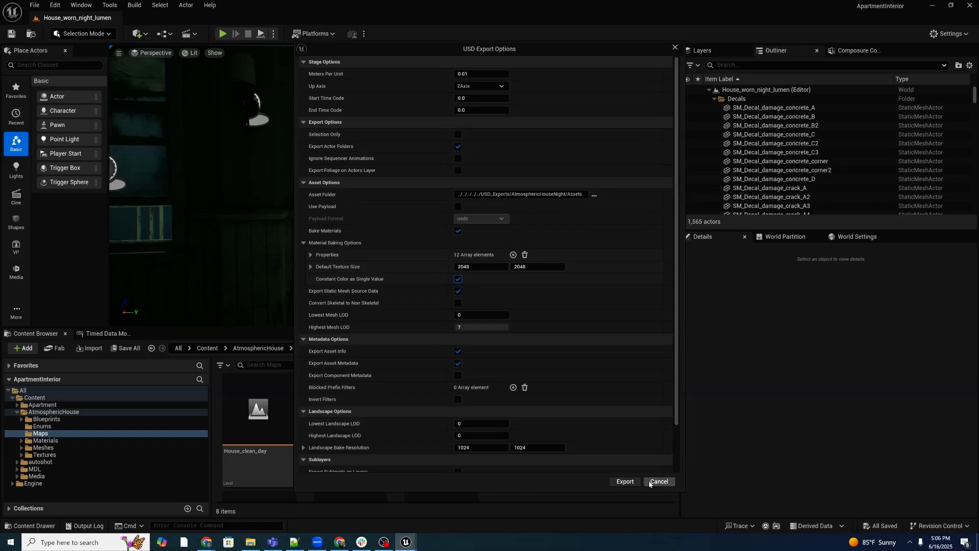
left_click(627, 481)
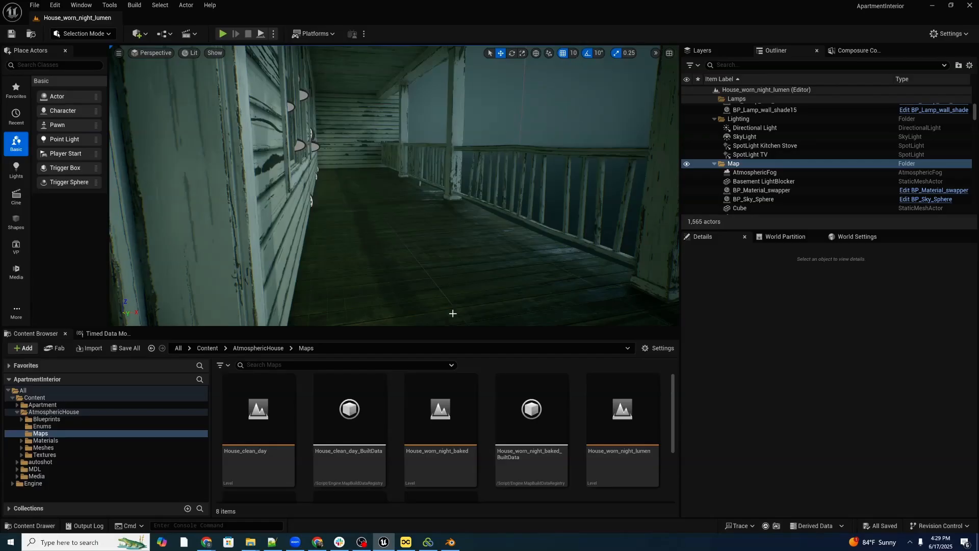
Switch to Blender, search the add-on preferences for "autosho", check the Lightcraft Technology Autoshot add-on's details, and close the preferences
left_click(453, 544)
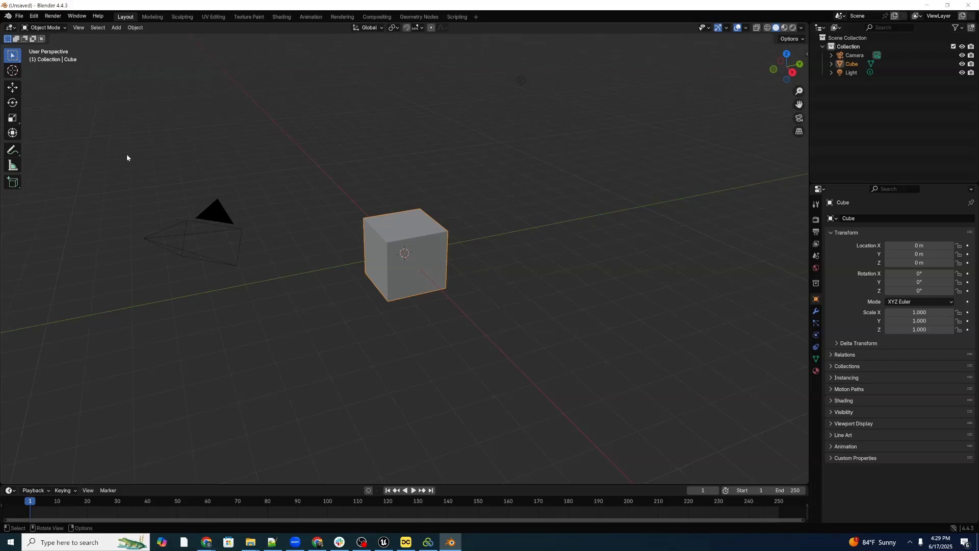
left_click(102, 114)
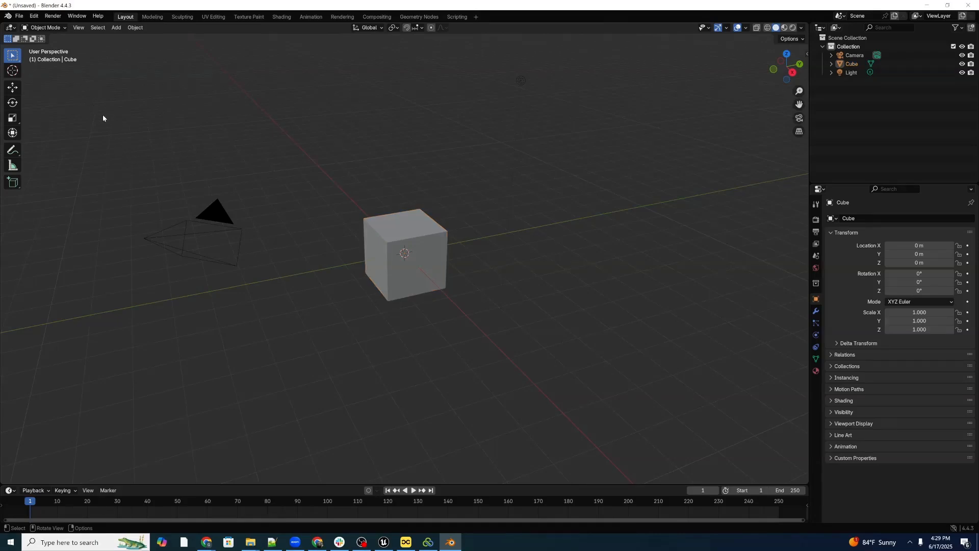
left_click(33, 15)
left_click(51, 127)
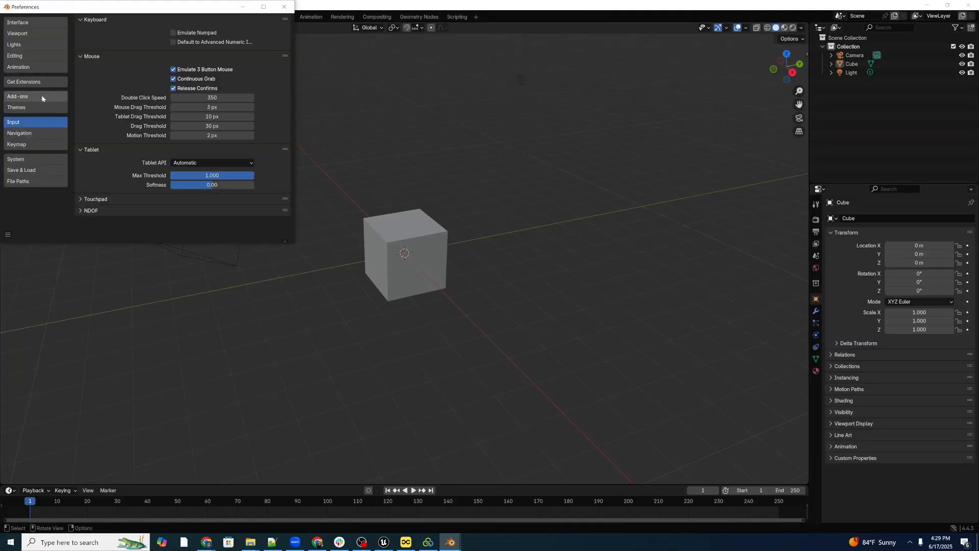
left_click(40, 95)
left_click(128, 21)
type("autosho")
left_click(122, 35)
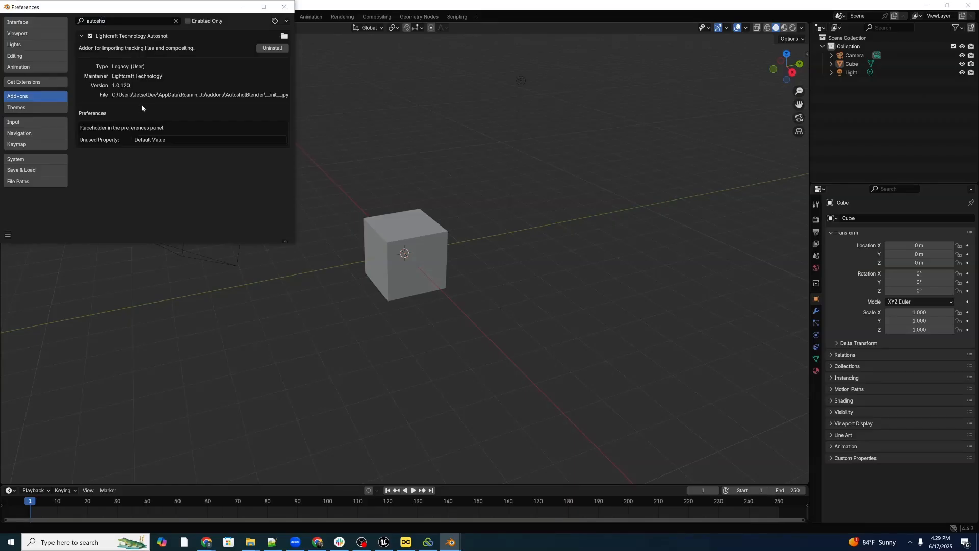
left_click(284, 6)
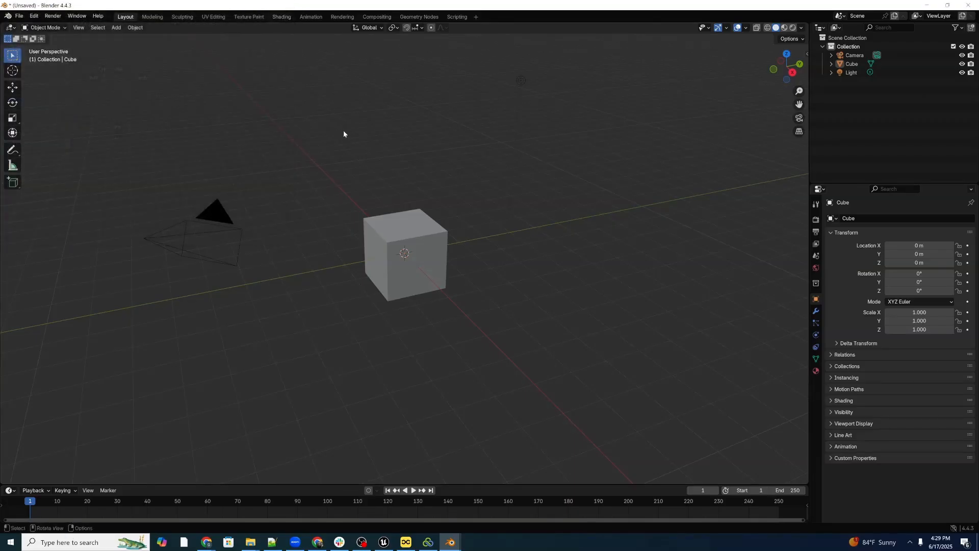
Delete all default objects from the scene: the camera, the cube and the light
key("a")
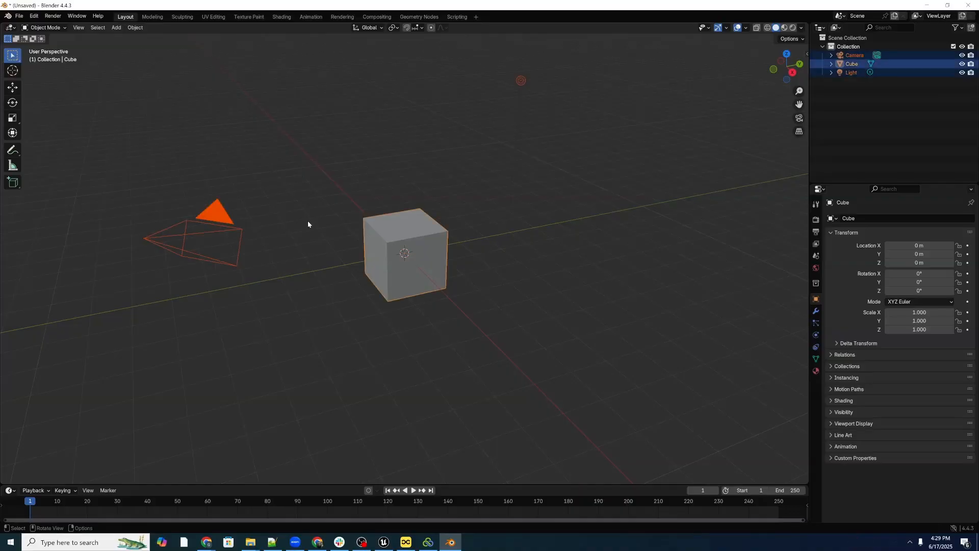
key("x")
left_click(320, 222)
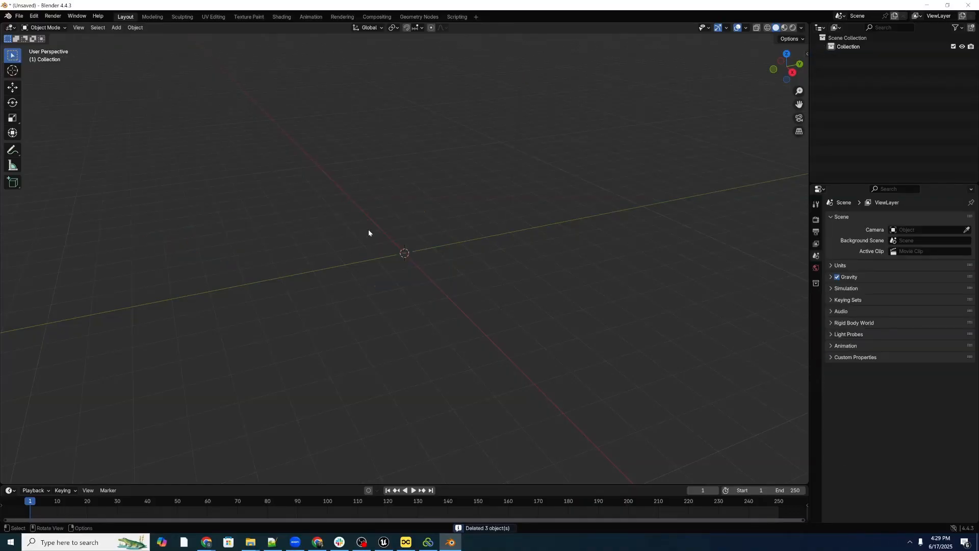
In Autoshot's Unreal to Blender section, set the top-level USD file to D:\USD_Exports\AtmosphericHouseNight\House_worn_night_lumen_01.usd
key("n")
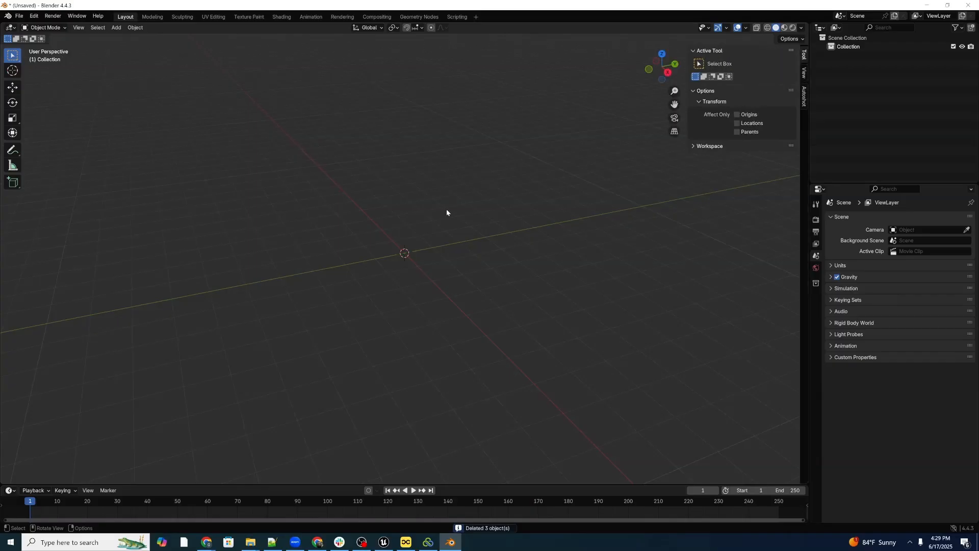
left_click(805, 96)
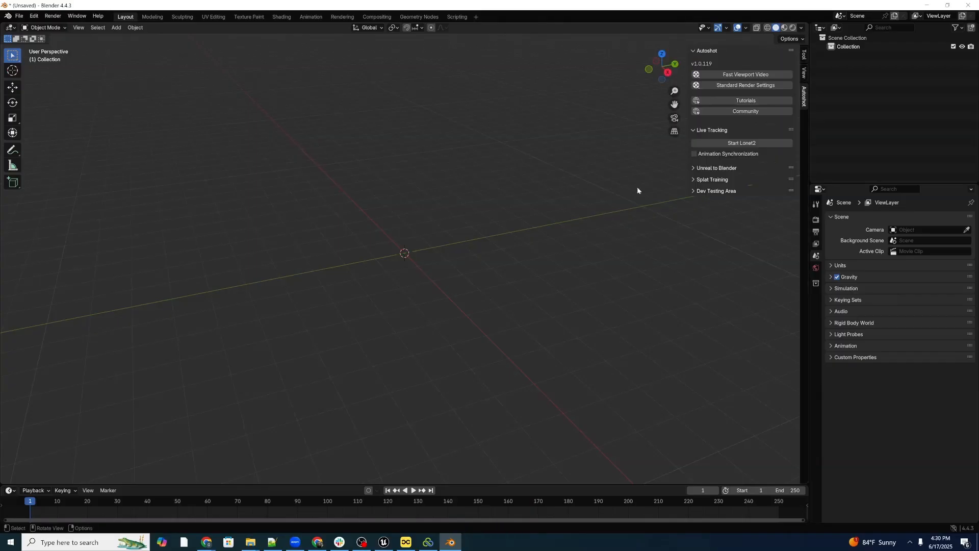
left_click(696, 168)
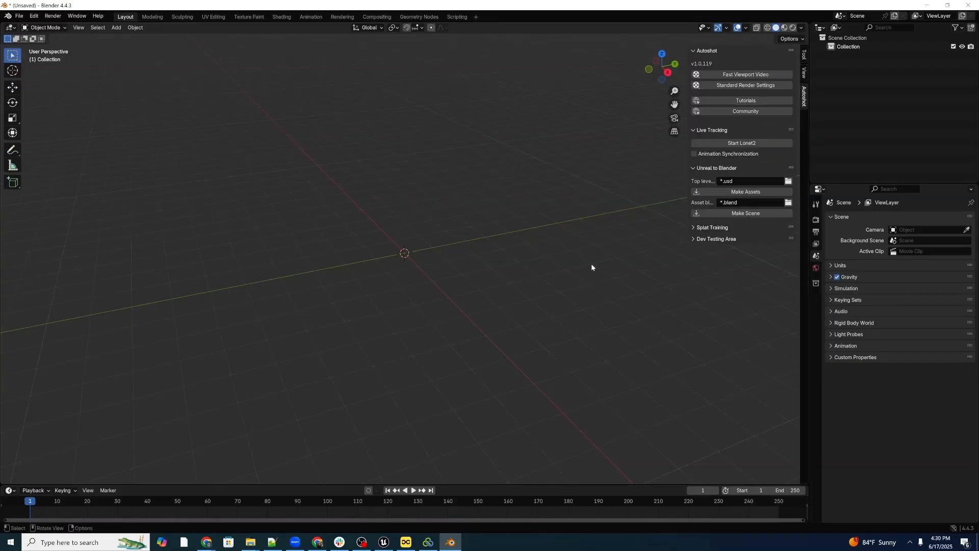
left_click(788, 182)
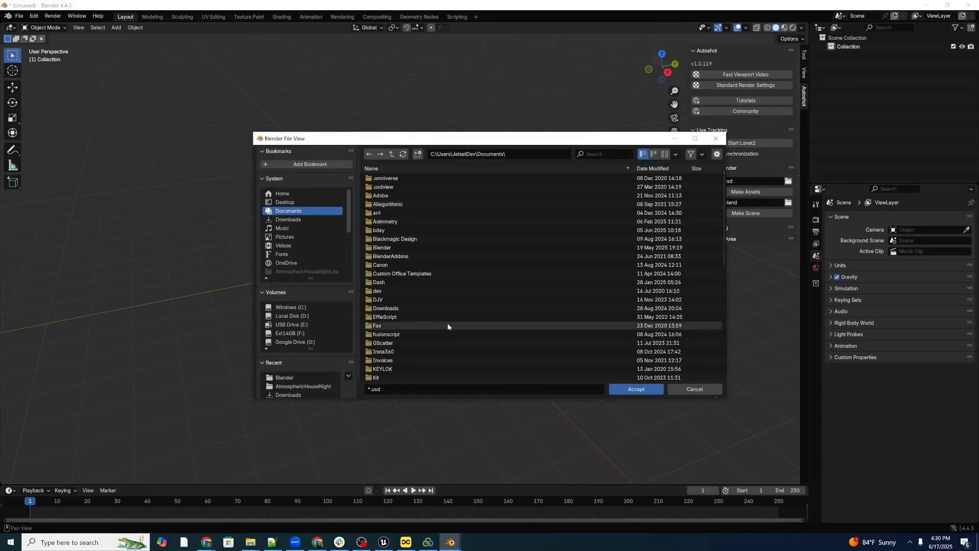
left_click(301, 316)
double_click(383, 335)
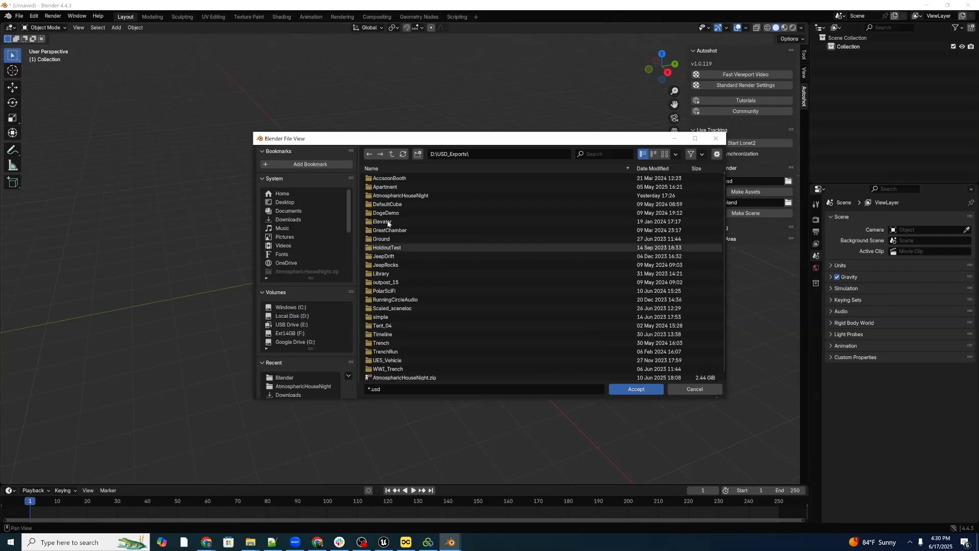
double_click(401, 195)
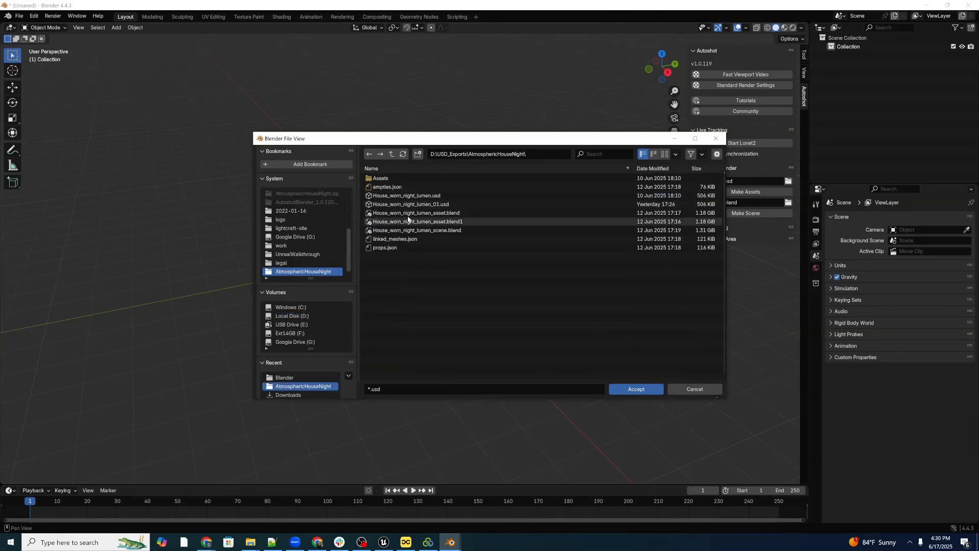
left_click(429, 204)
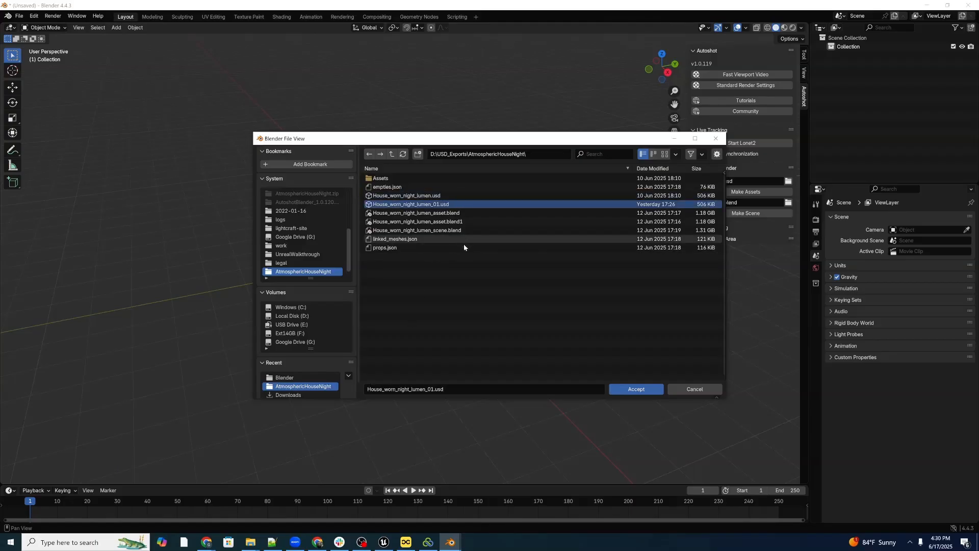
left_click(636, 390)
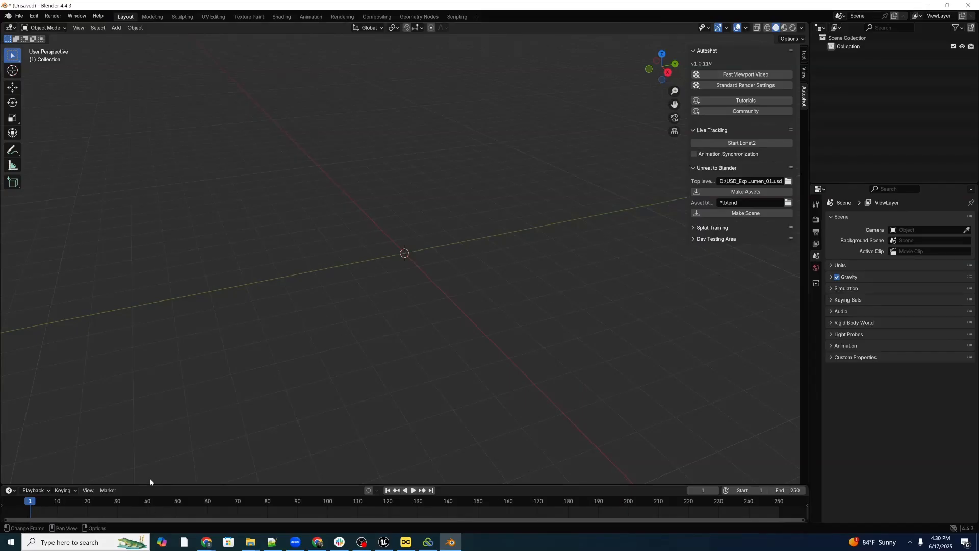
Enlarge the timeline area upward and turn the editor into an Asset Browser
left_click_drag(156, 481, 153, 286)
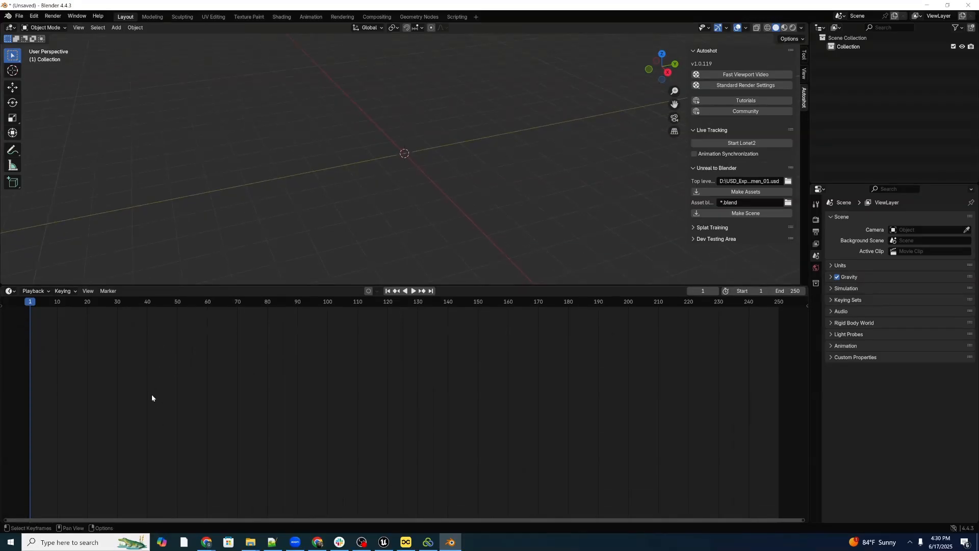
key("shift+F1")
key("shift+F1")
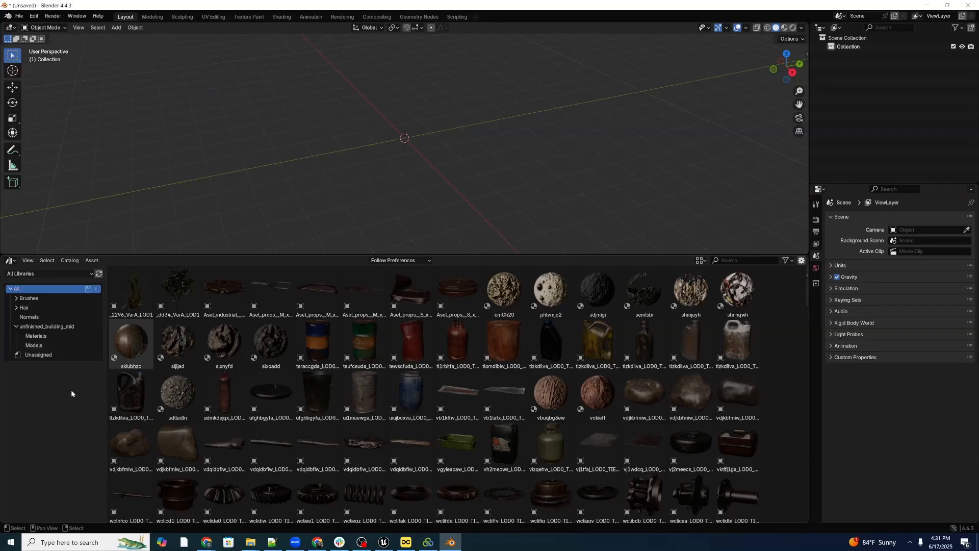
Limit the Asset Browser to the Current File library and adjust the height of its area below the viewport
left_click(16, 326)
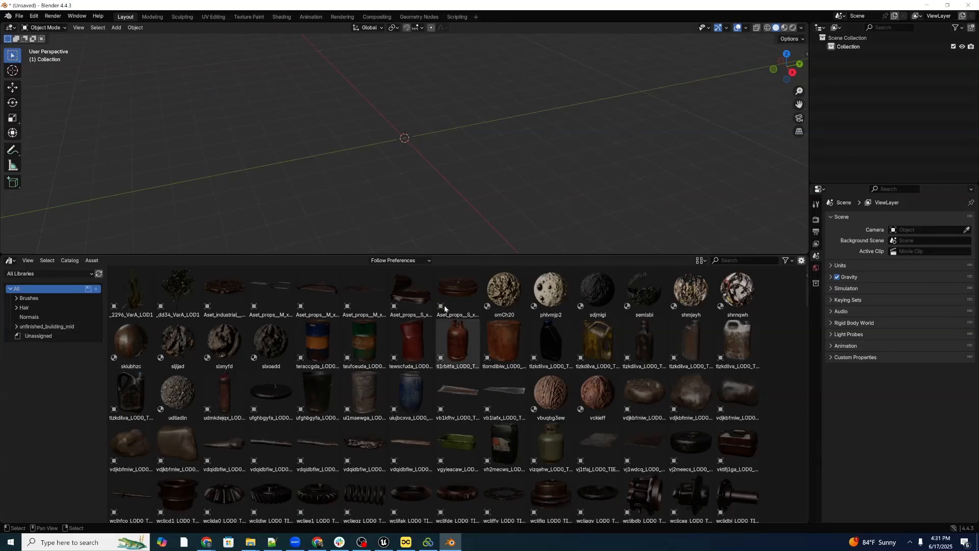
left_click_drag(462, 255, 102, 303)
left_click(75, 320)
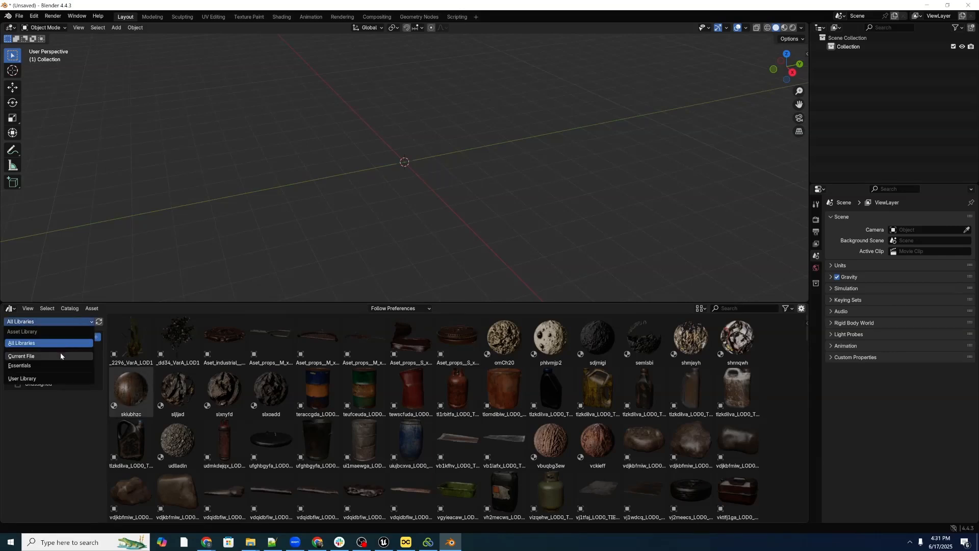
left_click(60, 352)
left_click_drag(282, 302, 286, 279)
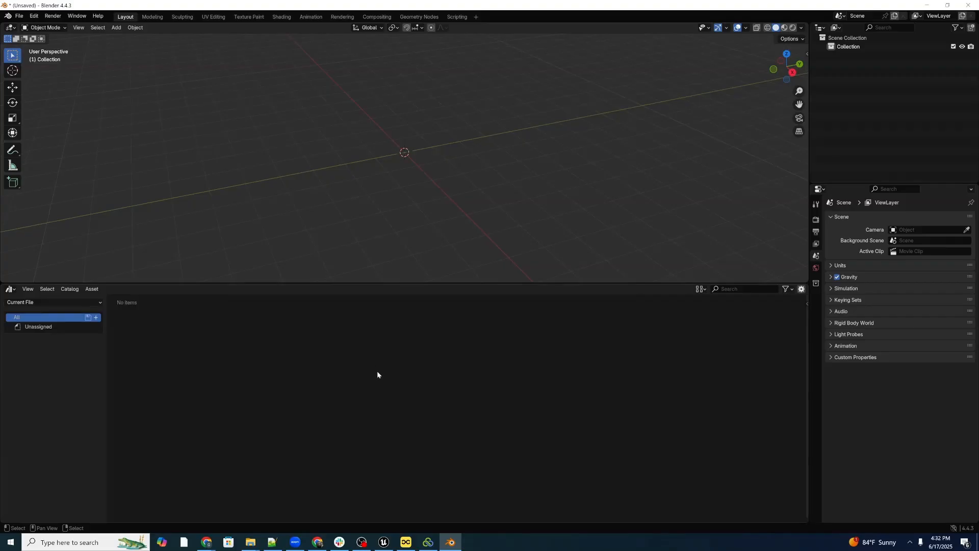
Show the system console, widen its window and move it off the viewport
left_click(77, 16)
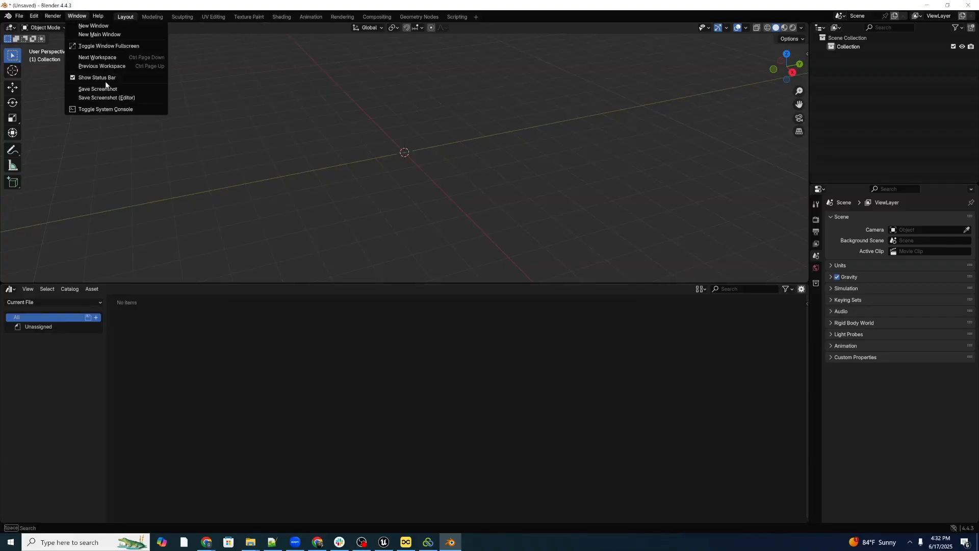
left_click(118, 110)
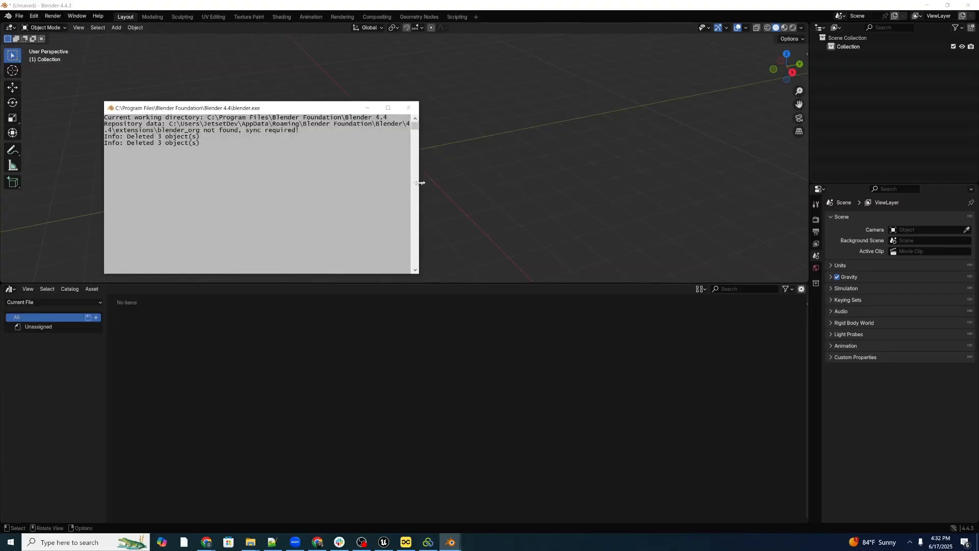
left_click_drag(417, 183, 588, 184)
left_click_drag(454, 107, 978, 143)
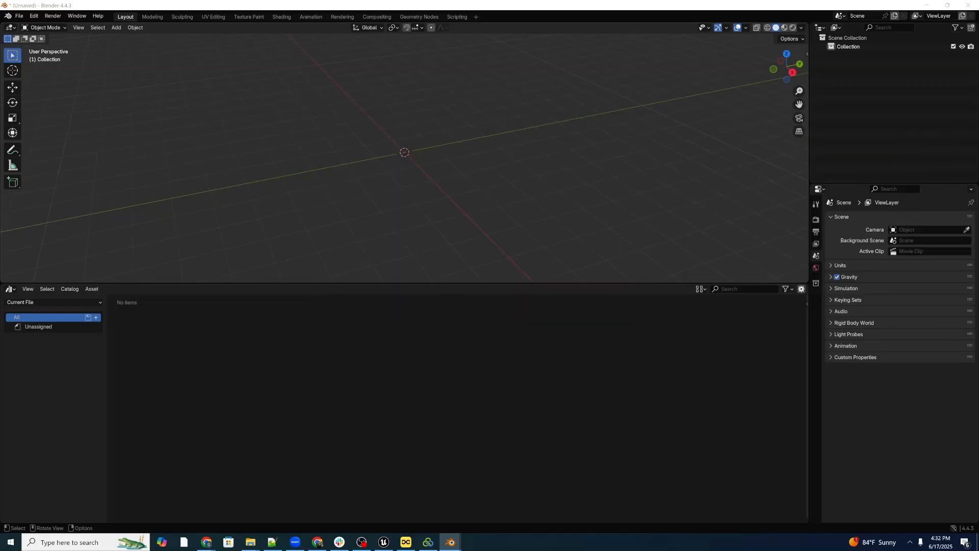
Run Autoshot's Make Assets on the chosen top-level USD file and bring the console back over the viewport to follow the conversion
key("n")
left_click(738, 197)
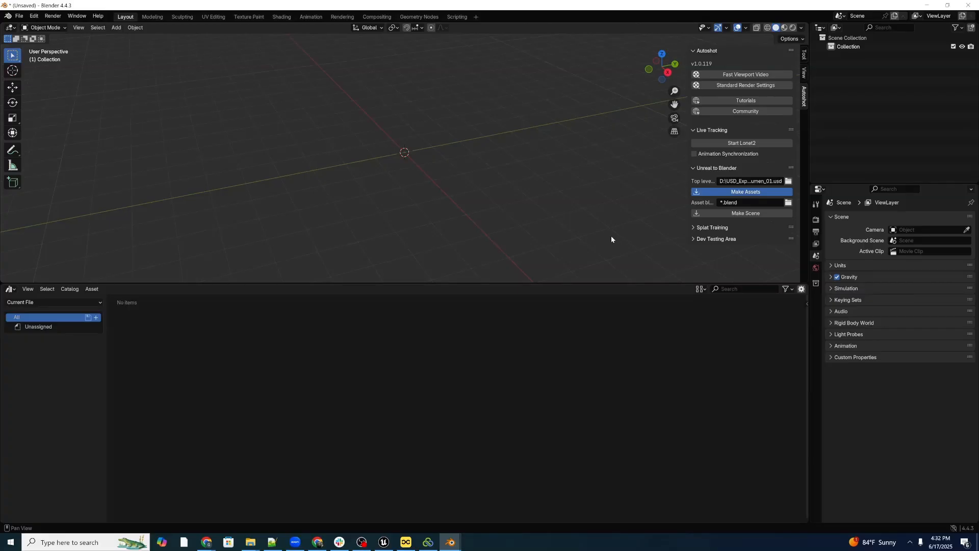
left_click_drag(974, 143, 546, 74)
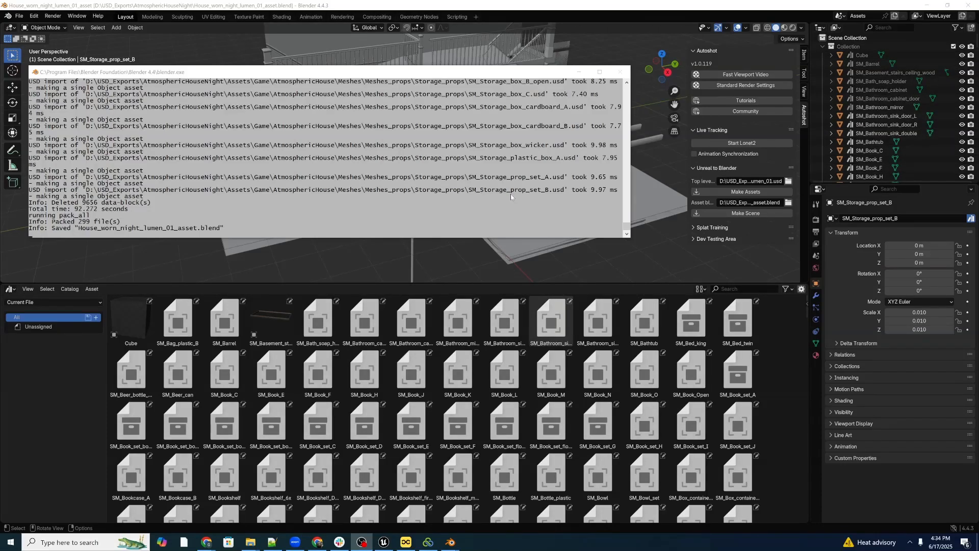
Look through the converted house assets and their thumbnails in the Asset Browser from beginning to end
scroll(716, 351, "down", 6)
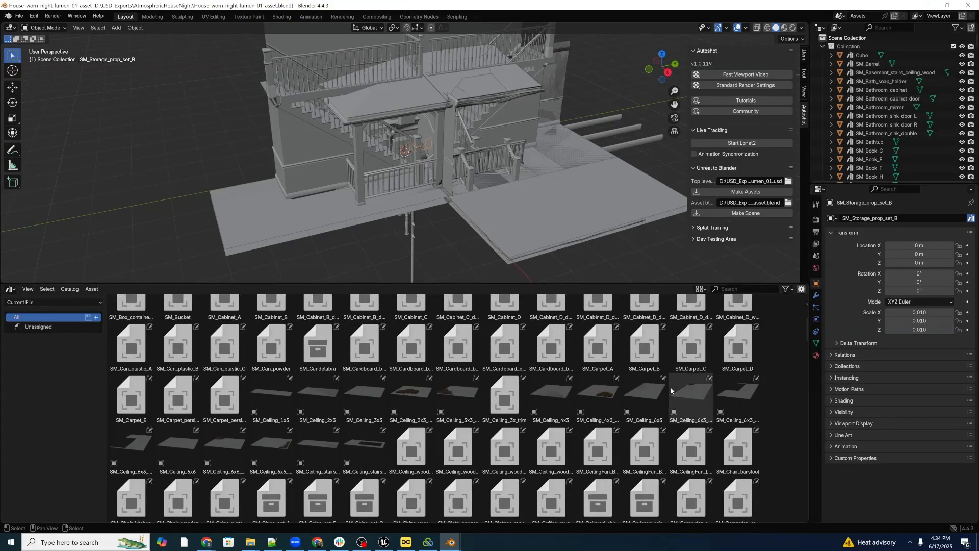
scroll(670, 388, "down", 1)
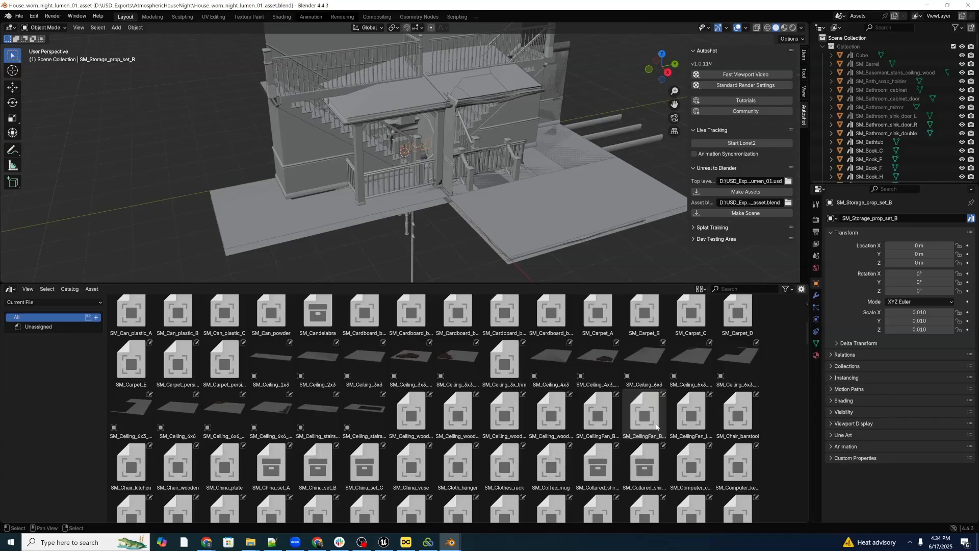
scroll(658, 426, "down", 3)
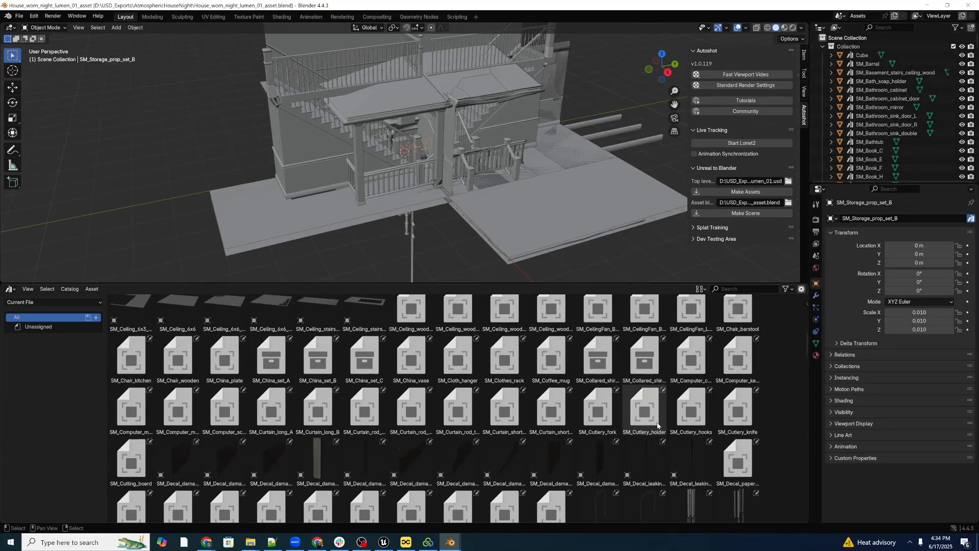
scroll(657, 425, "down", 2)
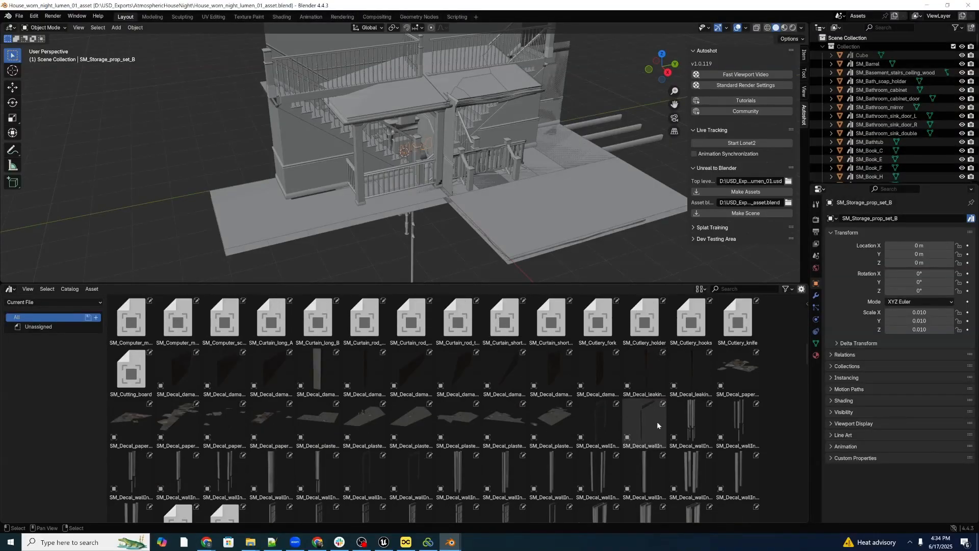
scroll(658, 426, "up", 8)
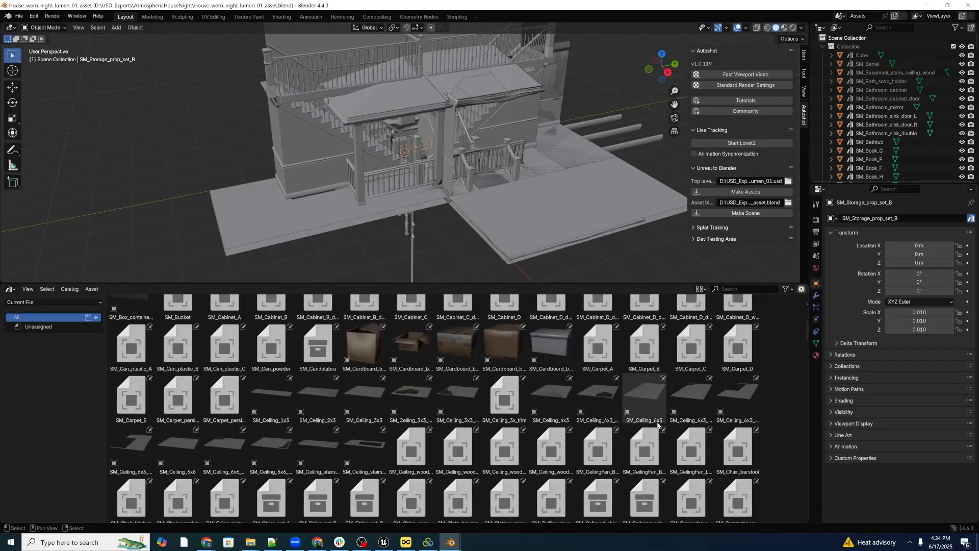
scroll(657, 425, "up", 8)
scroll(658, 425, "up", 2)
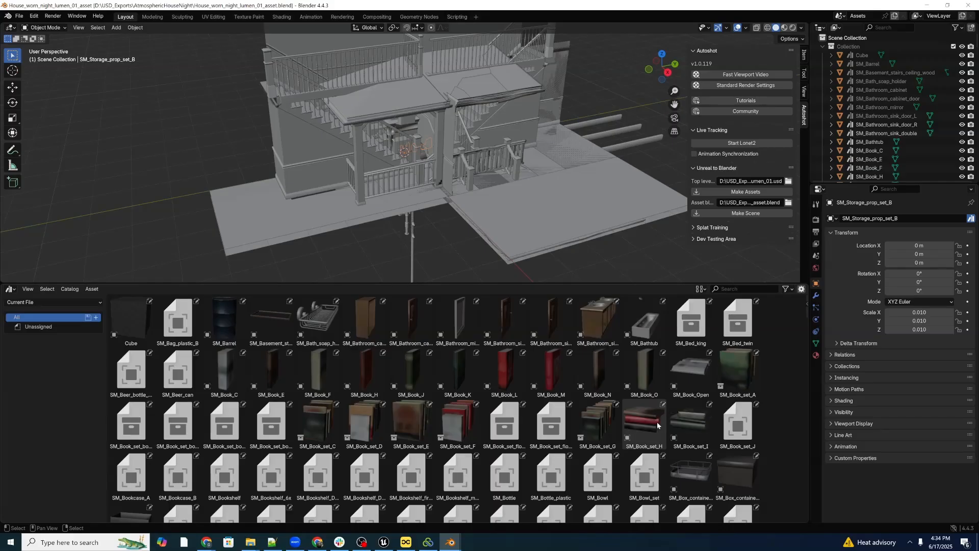
scroll(627, 411, "down", 20)
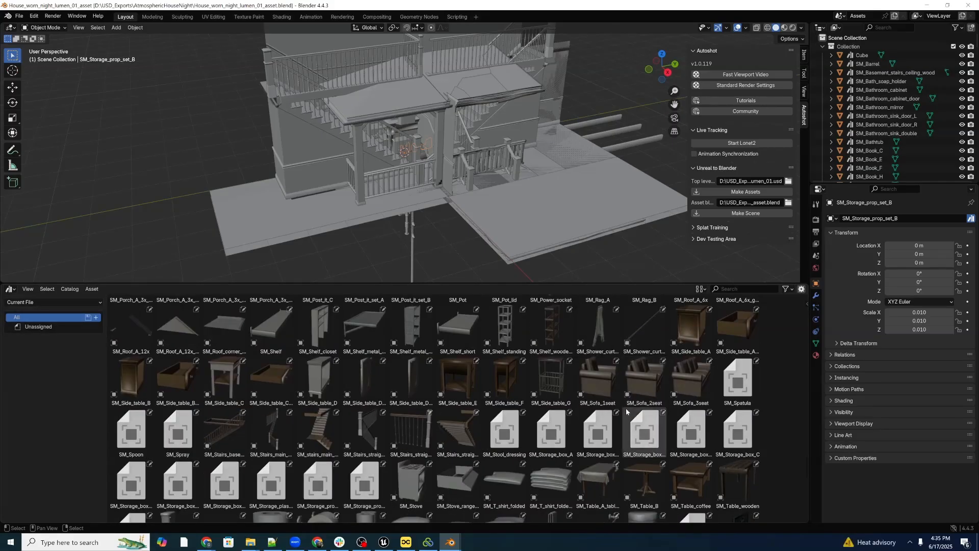
scroll(642, 433, "down", 15)
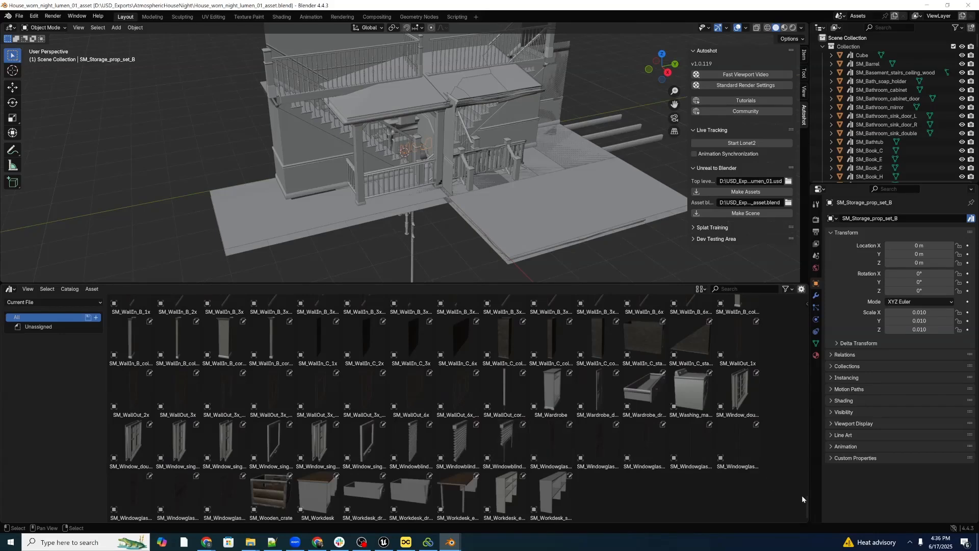
left_click_drag(806, 500, 807, 298)
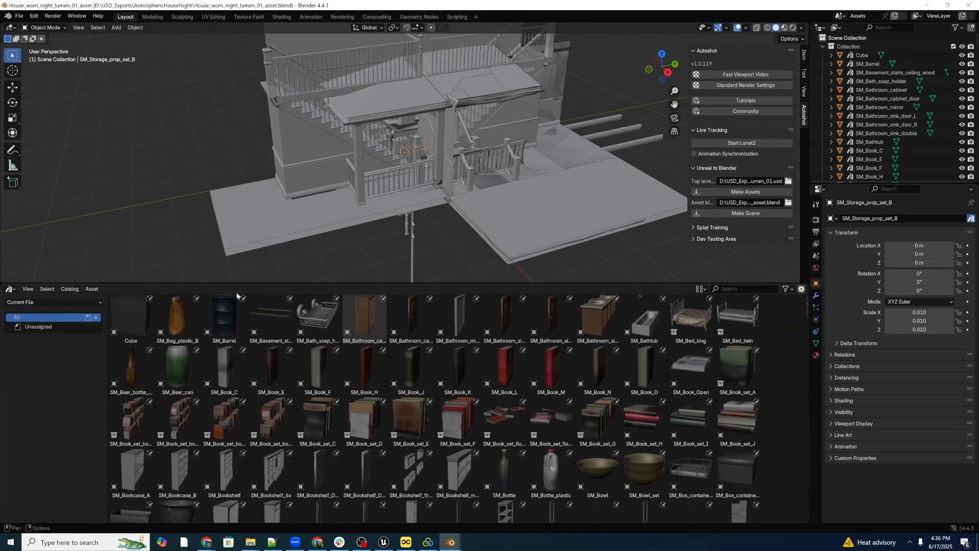
Pack the external resources into the asset file and save it
left_click(19, 16)
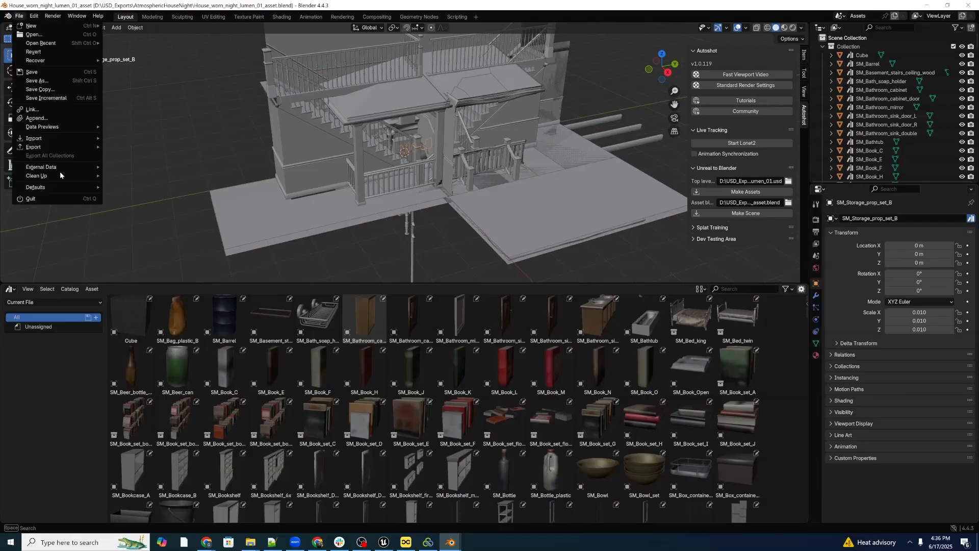
mouse_move(99, 164)
left_click(130, 176)
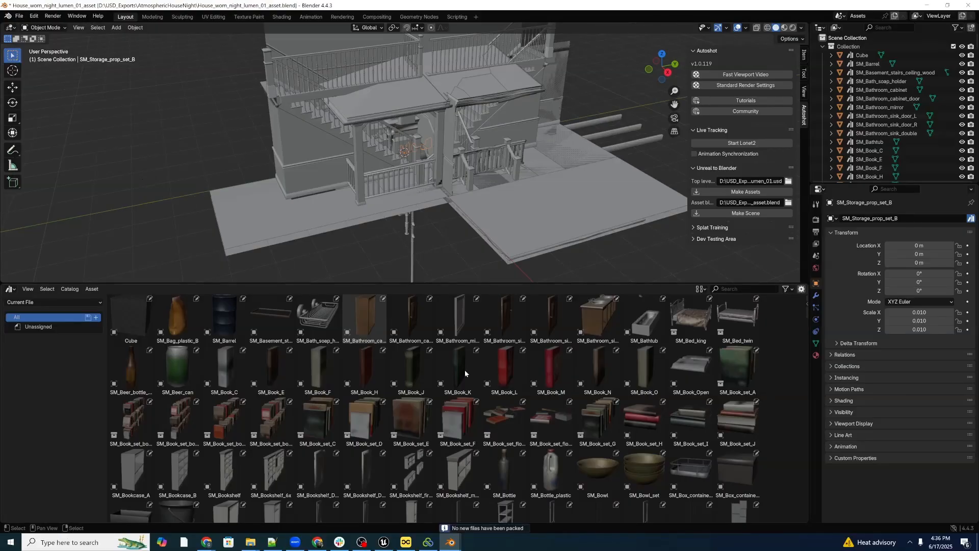
key("ctrl+s")
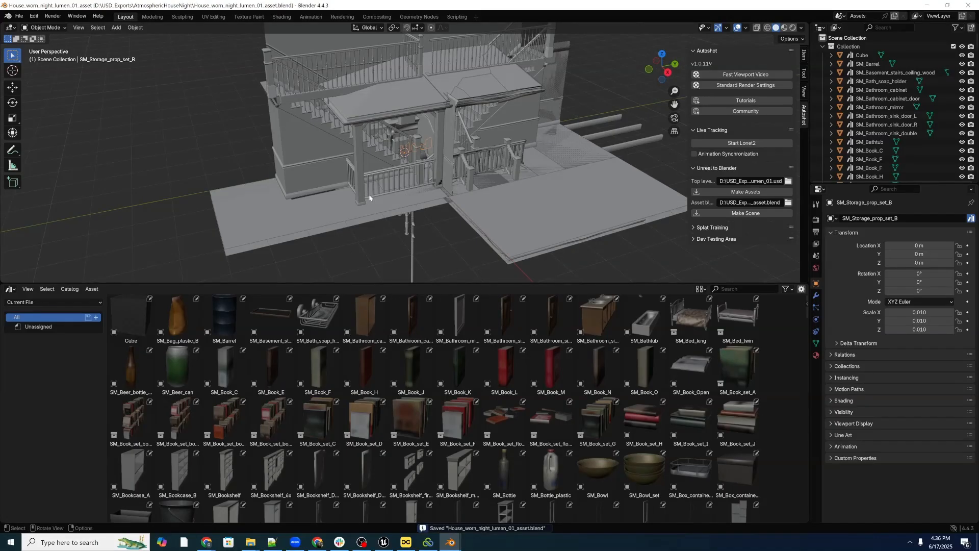
Create a new General file and delete all of its default objects
key("ctrl+n")
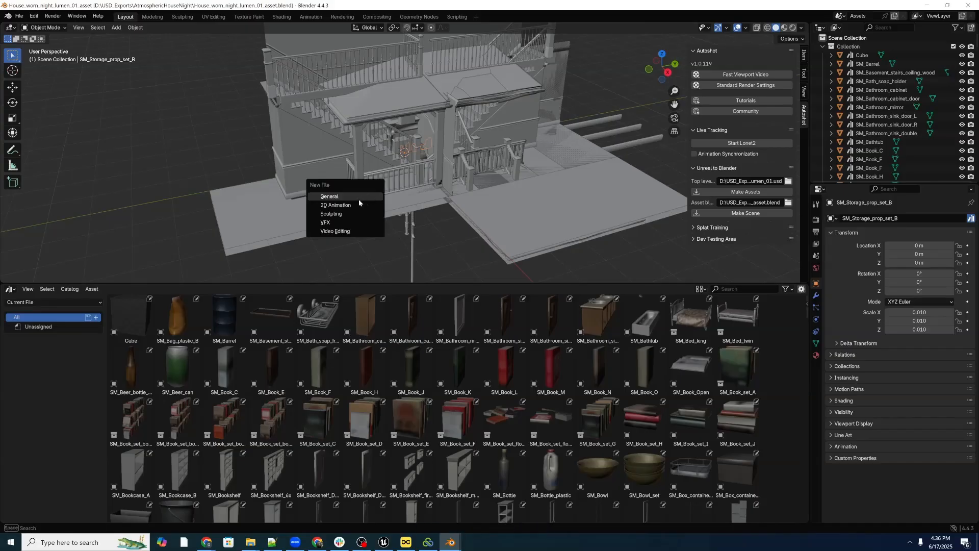
left_click(359, 199)
key("a")
key("x")
left_click(400, 235)
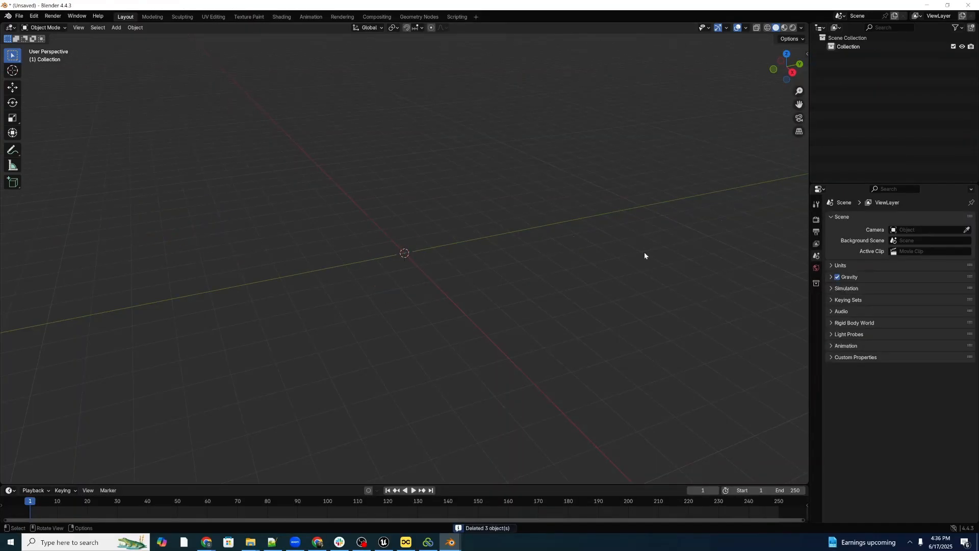
Set Autoshot's top-level USD file to House_worn_night_lumen_01.usd from the AtmosphericHouseNight folder
key("n")
left_click(803, 95)
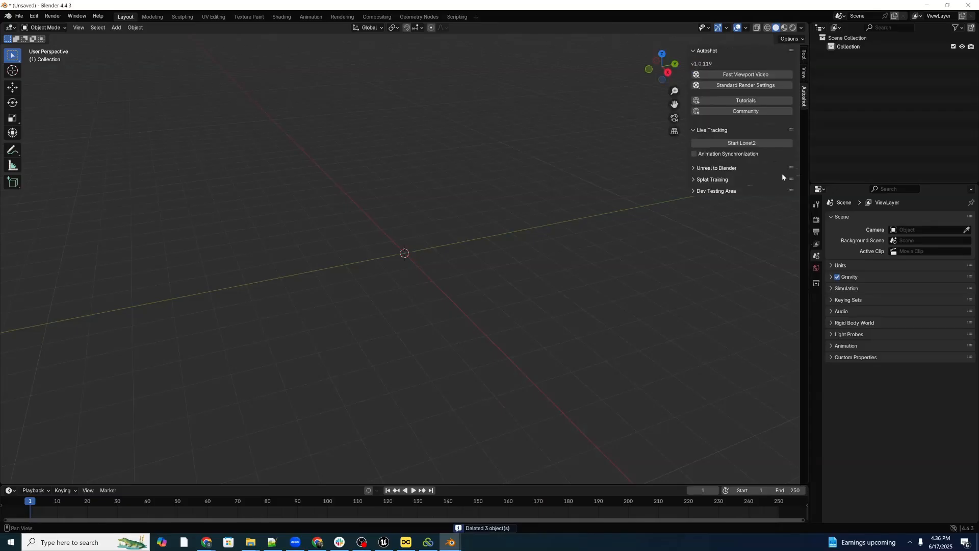
left_click(694, 168)
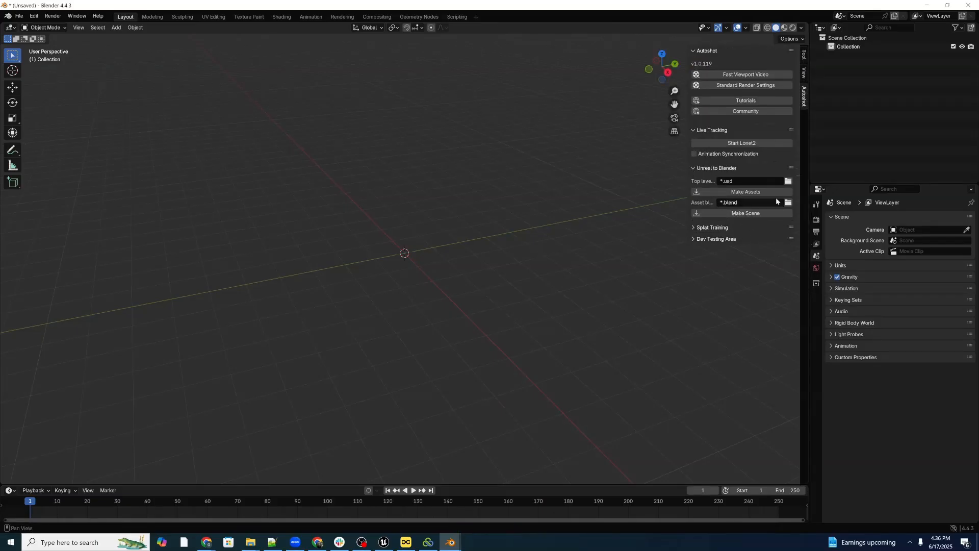
left_click(789, 182)
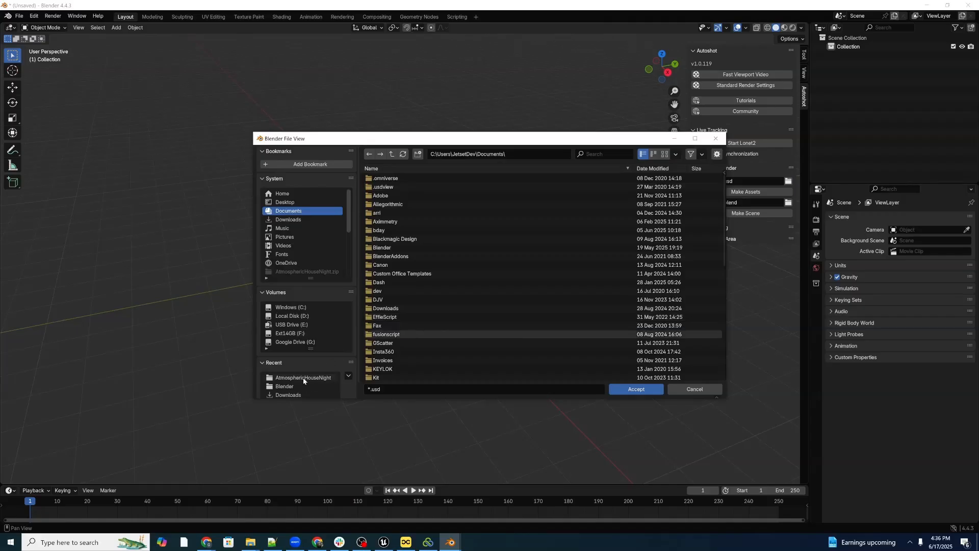
double_click(443, 205)
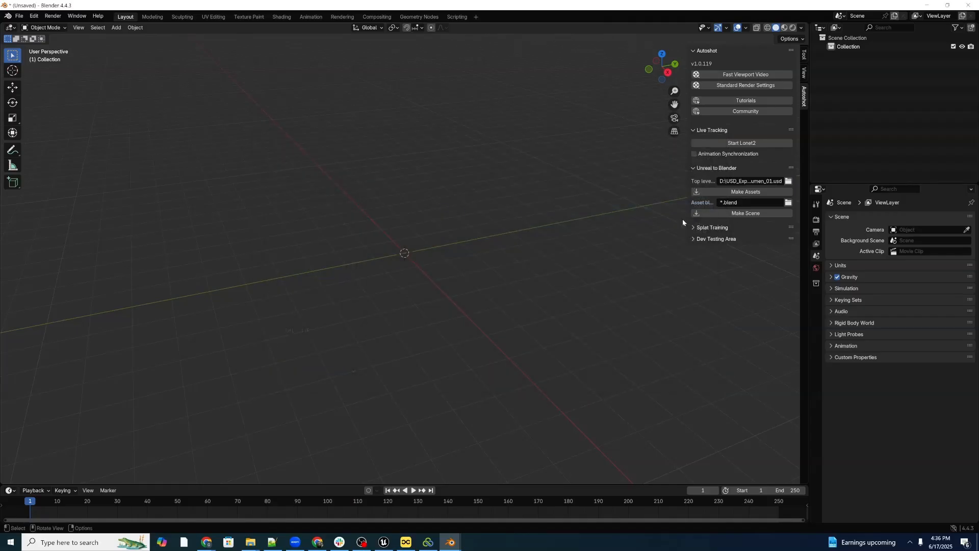
Set the asset blend file to House_worn_night_lumen_01_asset.blend, run Make Scene and bring the console over the viewport
left_click(789, 203)
left_click(306, 378)
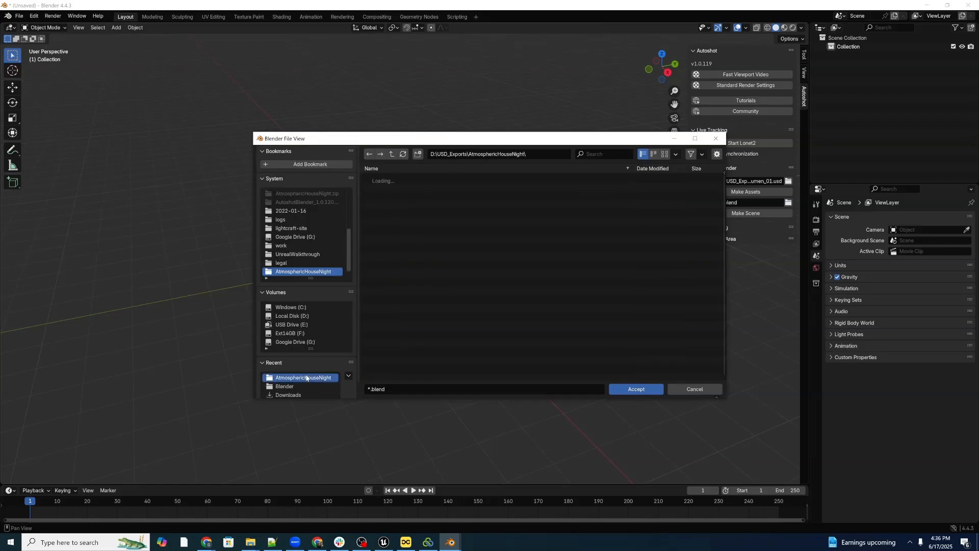
double_click(459, 215)
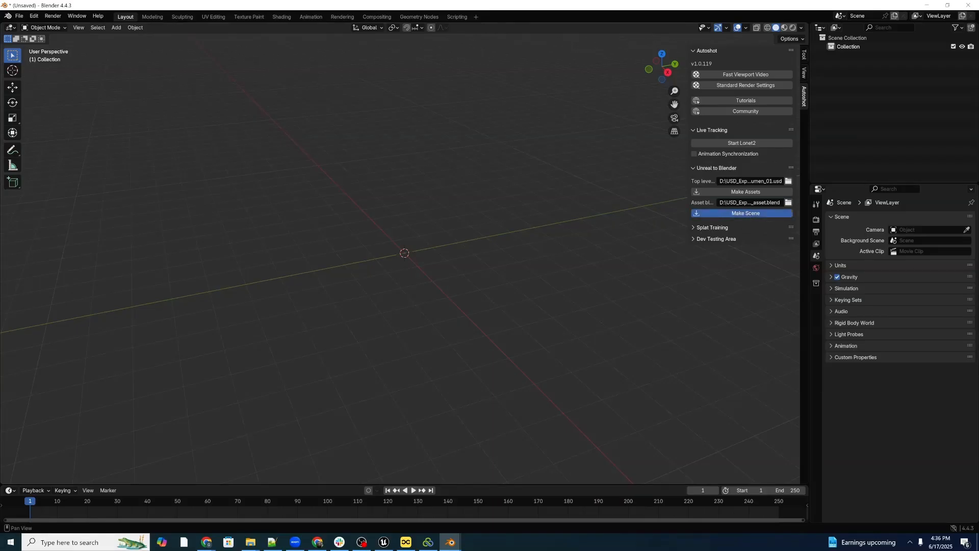
left_click_drag(978, 54, 508, 33)
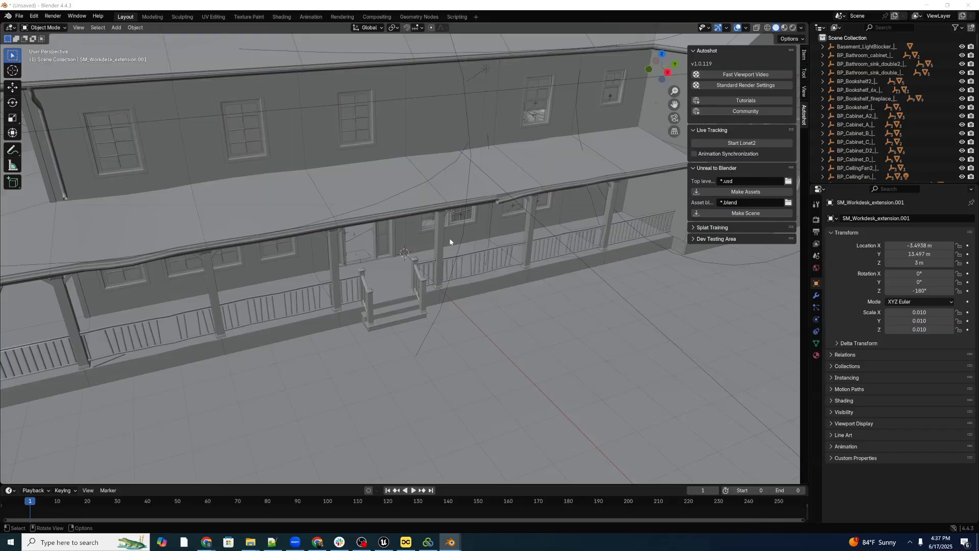
Frame the whole house from outside and switch the viewport to rendered shading
middle_click_drag(449, 238, 486, 248, "shift")
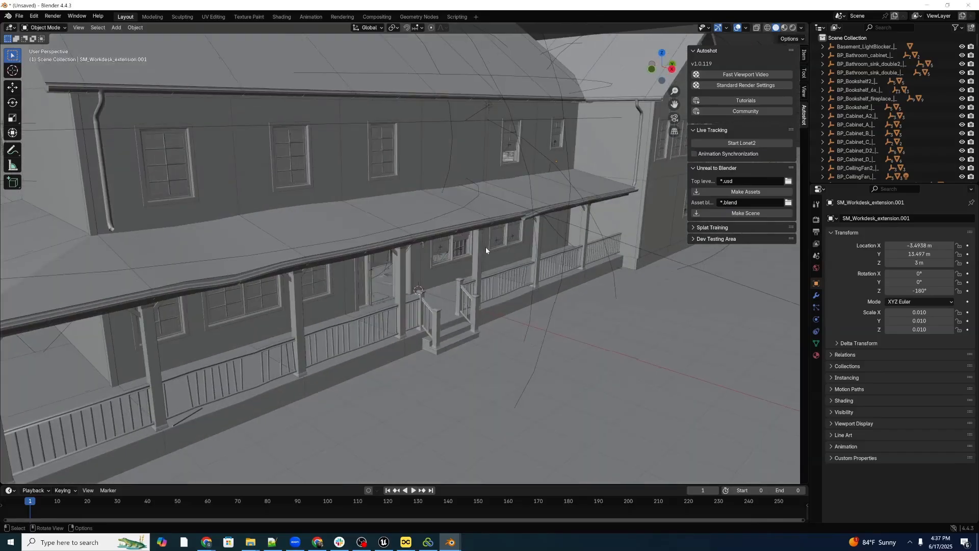
scroll(486, 247, "down", 5)
key("z")
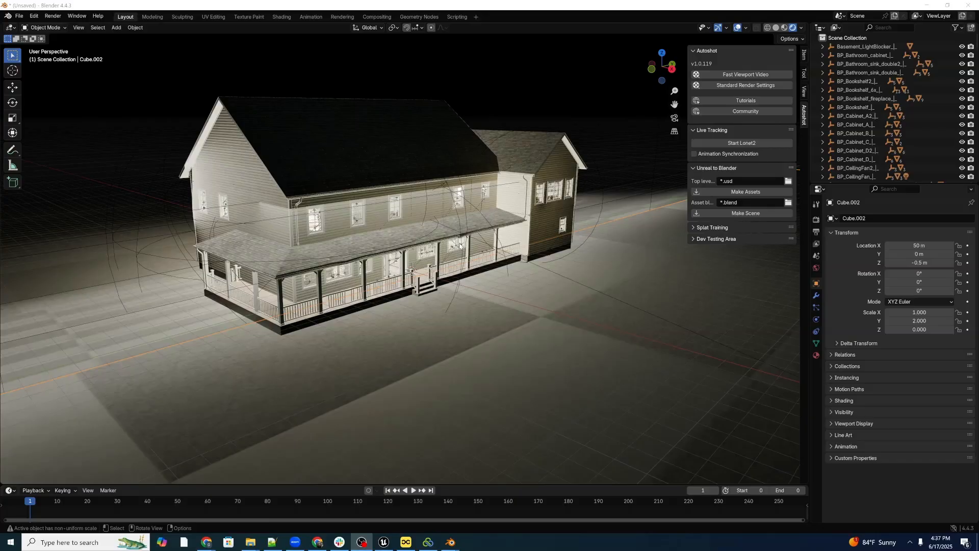
right_click(436, 232)
Examine the rendered house interior, including the living room, the furniture and the staircase
middle_click_drag(495, 292, 488, 367, "shift")
middle_click_drag(487, 322, 482, 214, "shift")
middle_click_drag(481, 298, 487, 475, "ctrl")
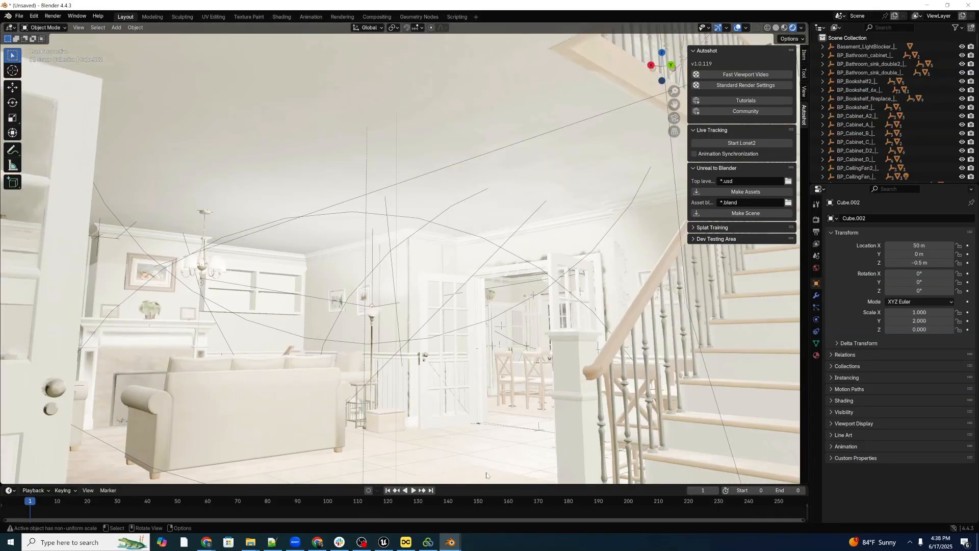
middle_click_drag(488, 432, 566, 447)
scroll(537, 441, "up", 2)
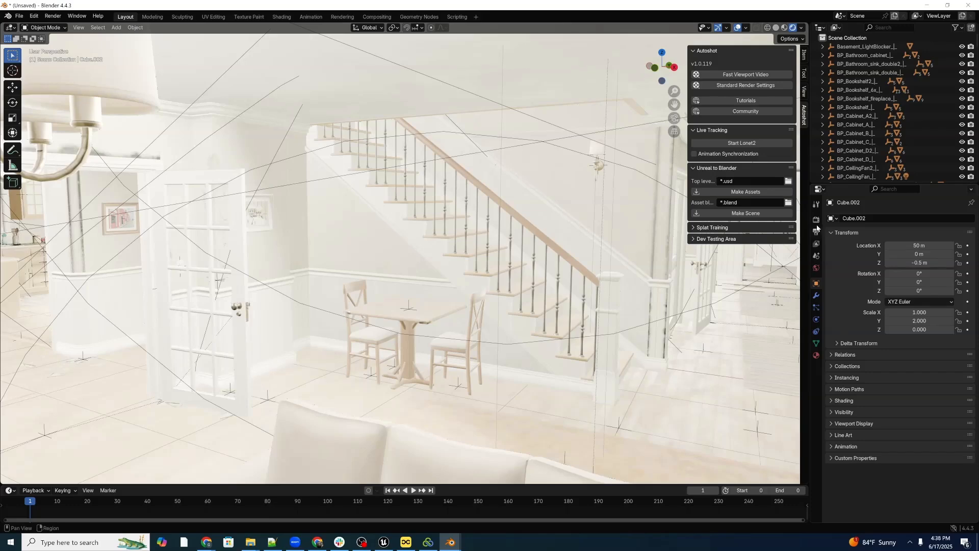
Set the scene's render engine to Cycles
left_click(816, 220)
left_click(901, 220)
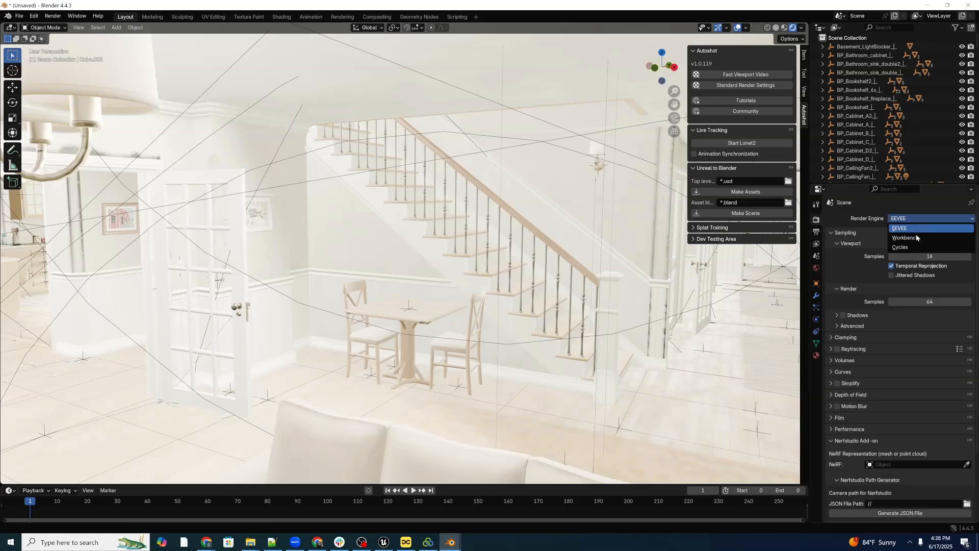
left_click(901, 247)
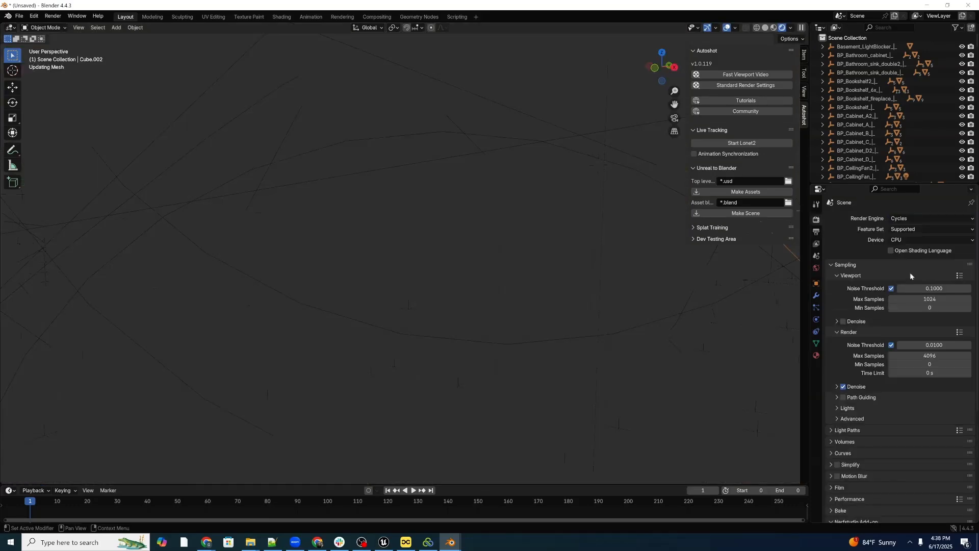
Set the Cycles render device to GPU Compute and enable denoising for the viewport
left_click(900, 240)
left_click(908, 258)
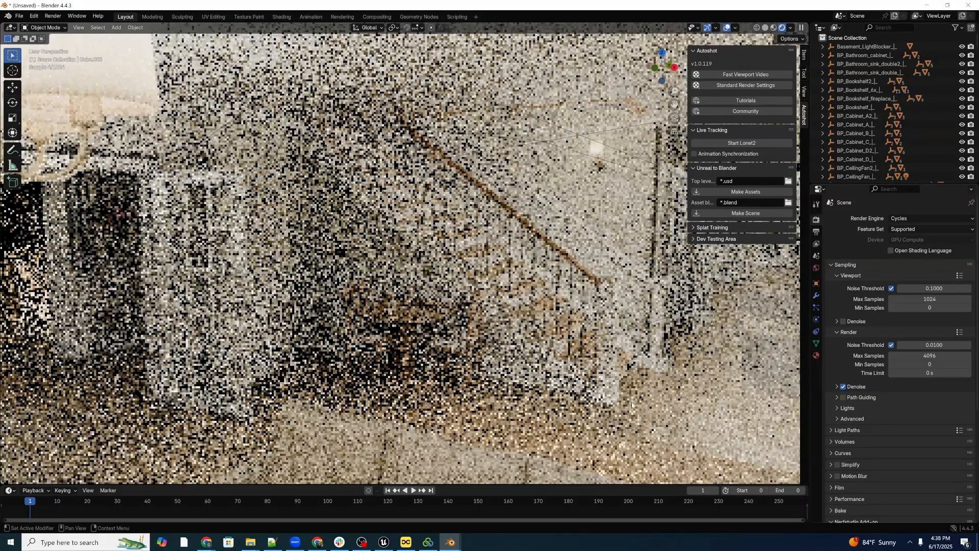
left_click(846, 321)
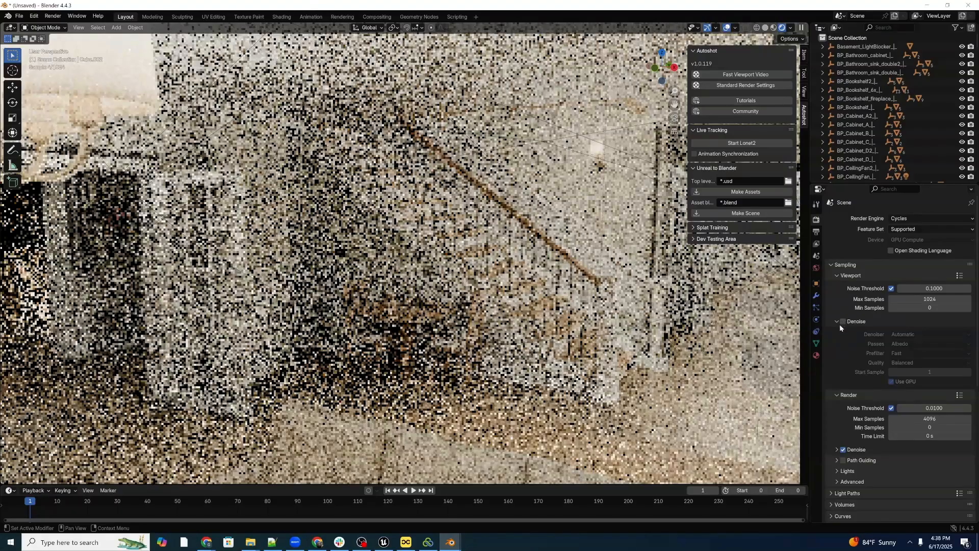
left_click(841, 322)
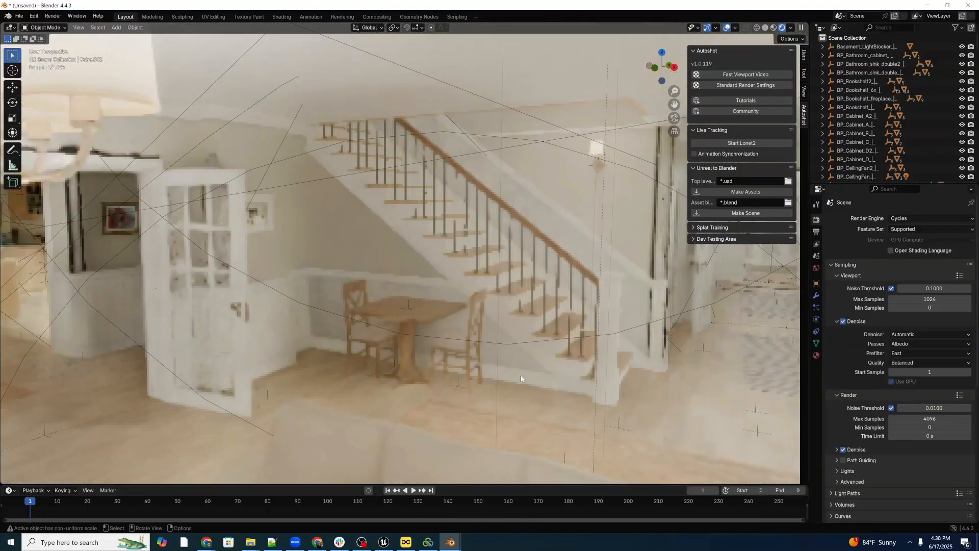
Examine the denoised Cycles interior from the staircase and living room through the double doors into the hallway
middle_click_drag(522, 365, 492, 310)
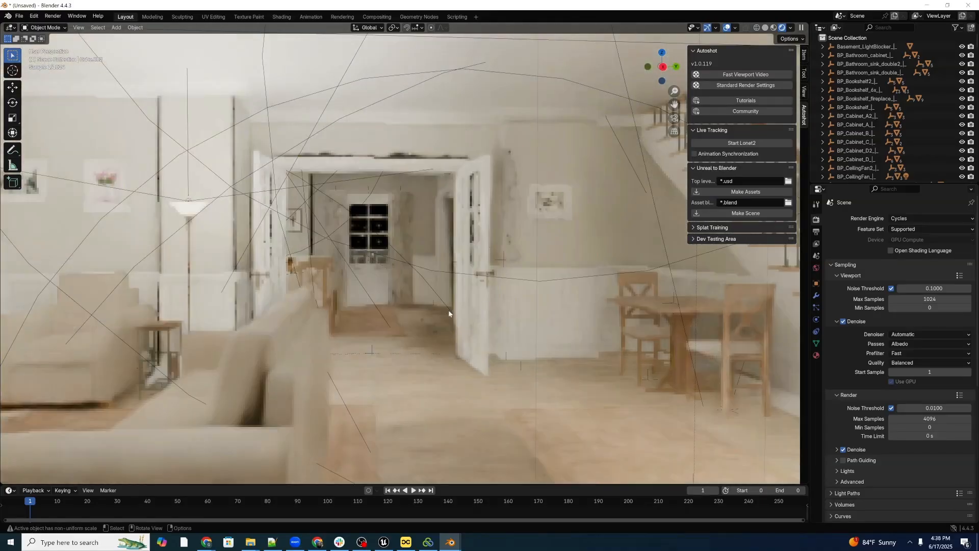
left_click(394, 328)
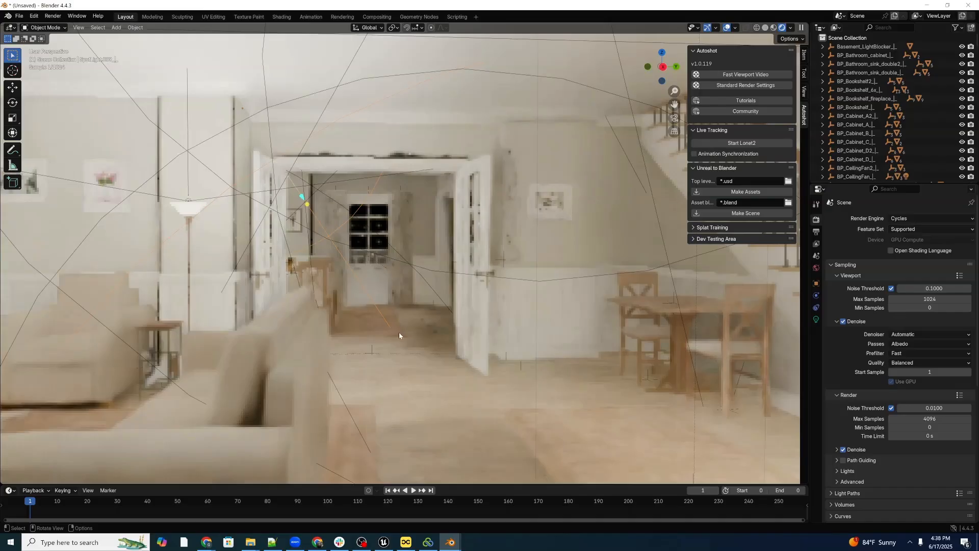
scroll(401, 327, "up", 3)
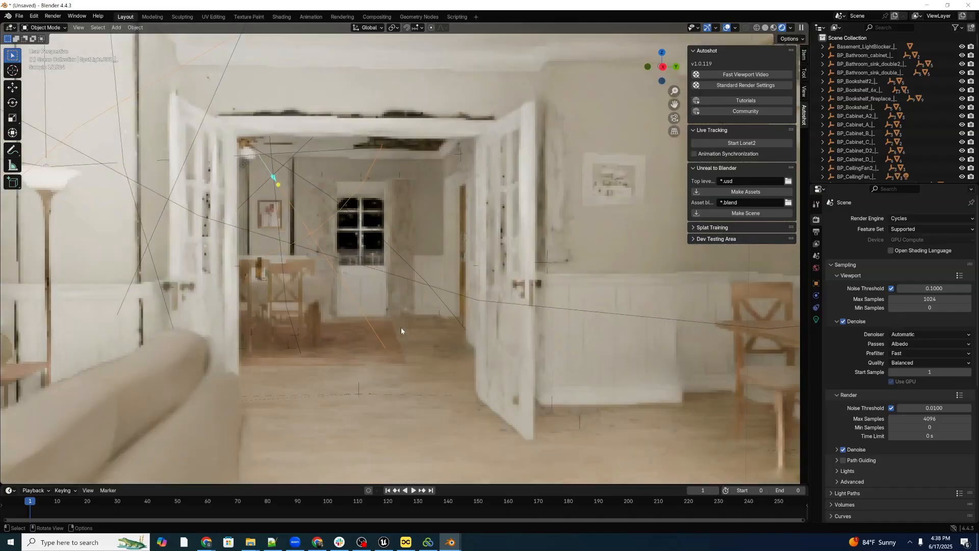
scroll(401, 327, "up", 8)
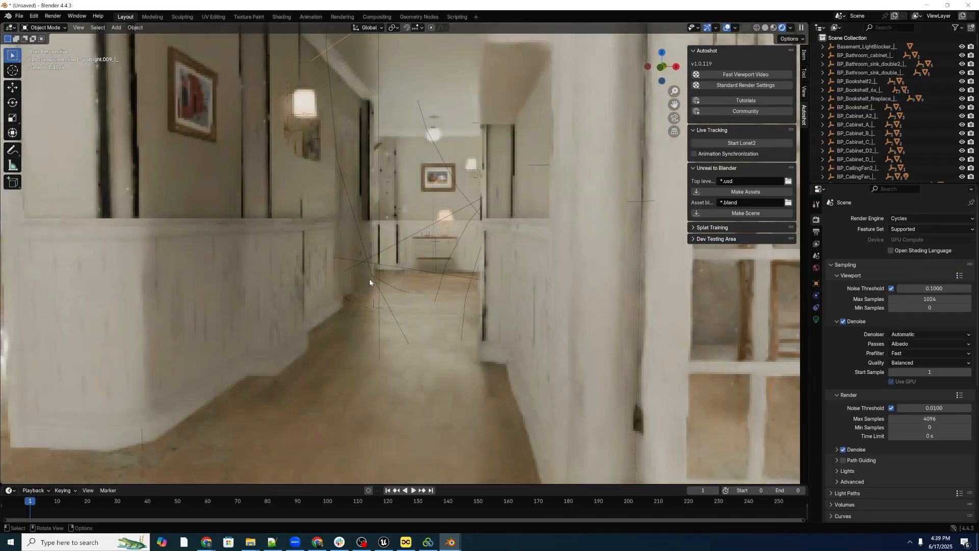